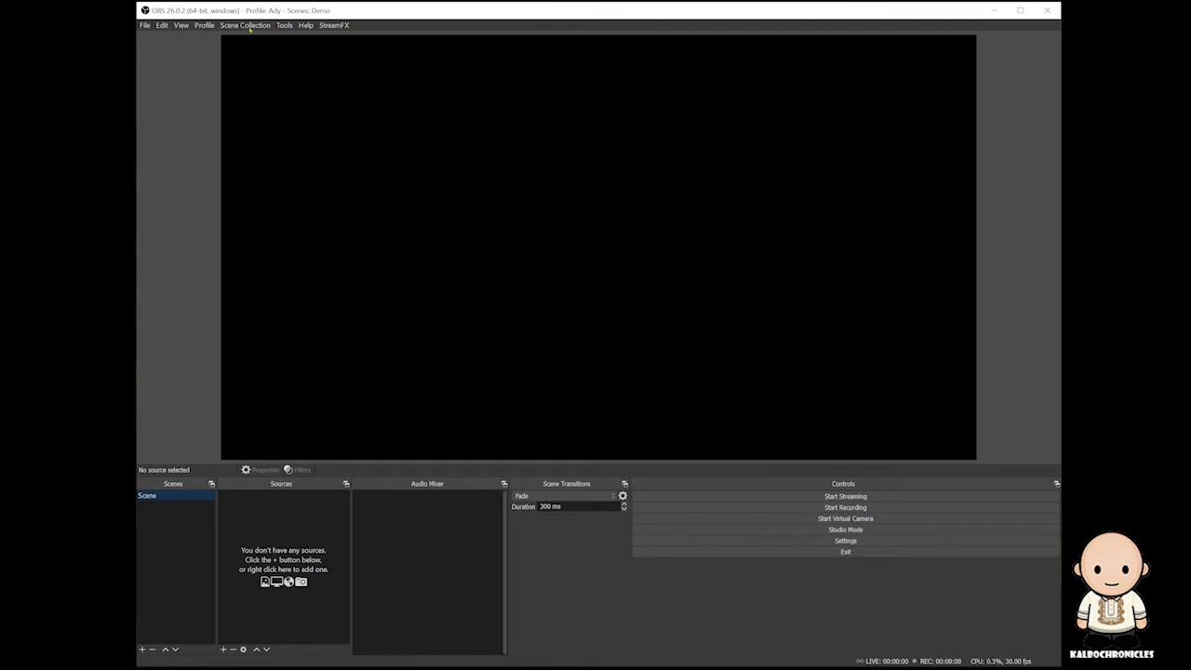
Step: Start the VirtualCam output with OBS-Camera as the target and enable its AutoStart option
click(287, 26)
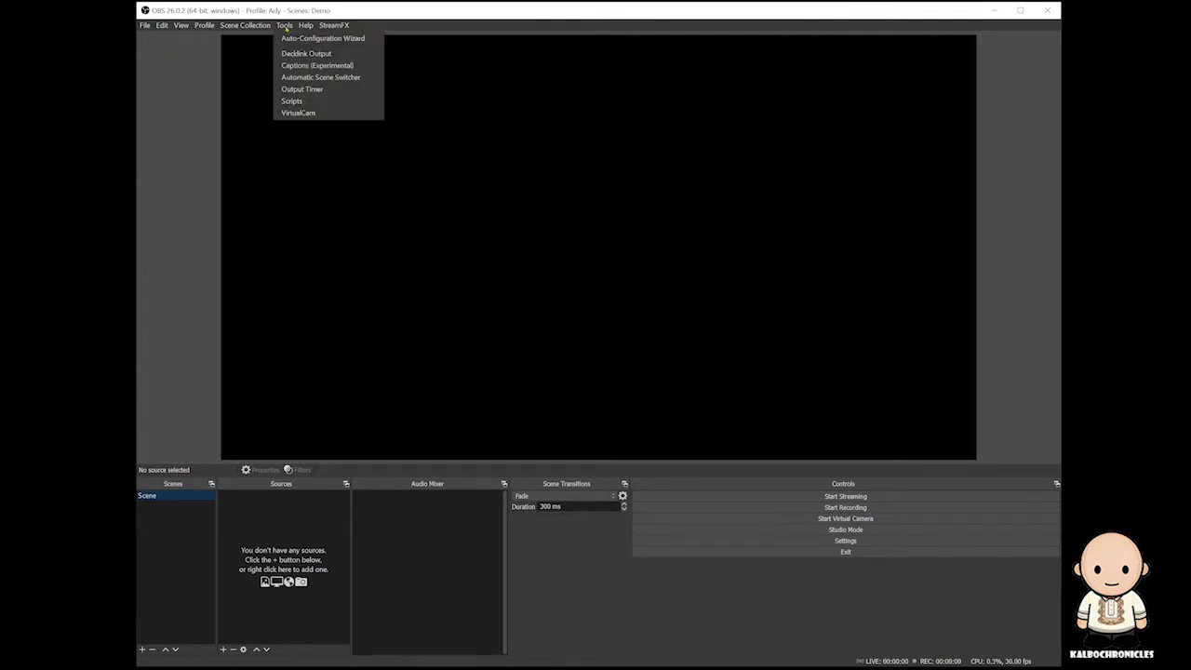
click(298, 113)
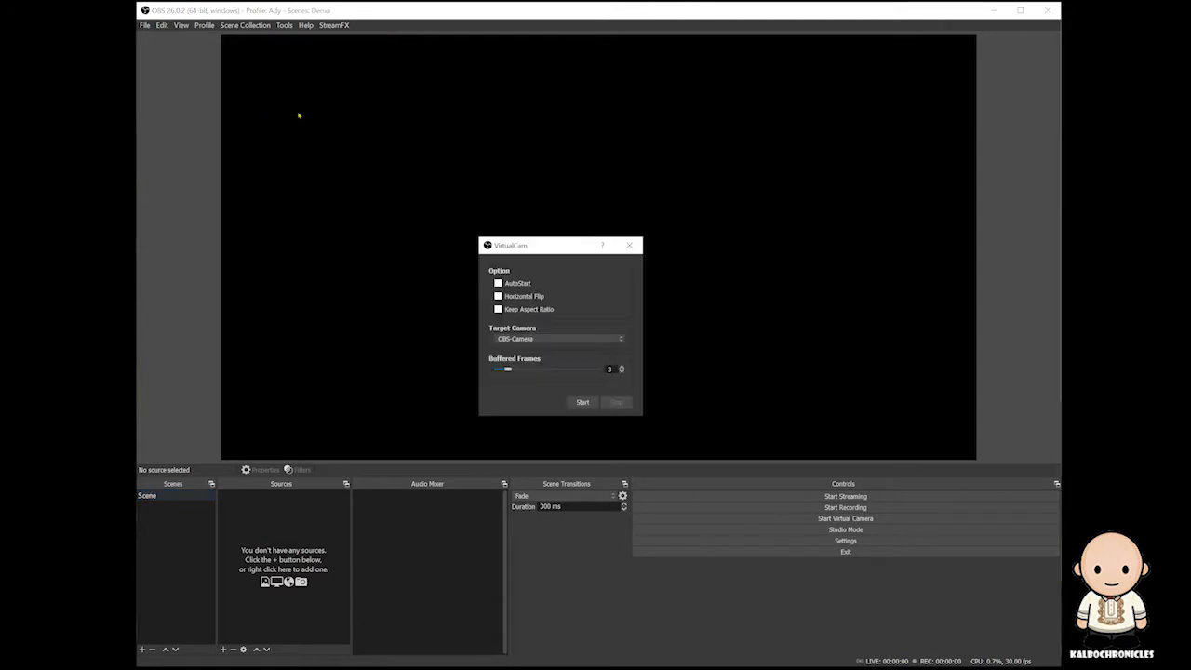
click(582, 403)
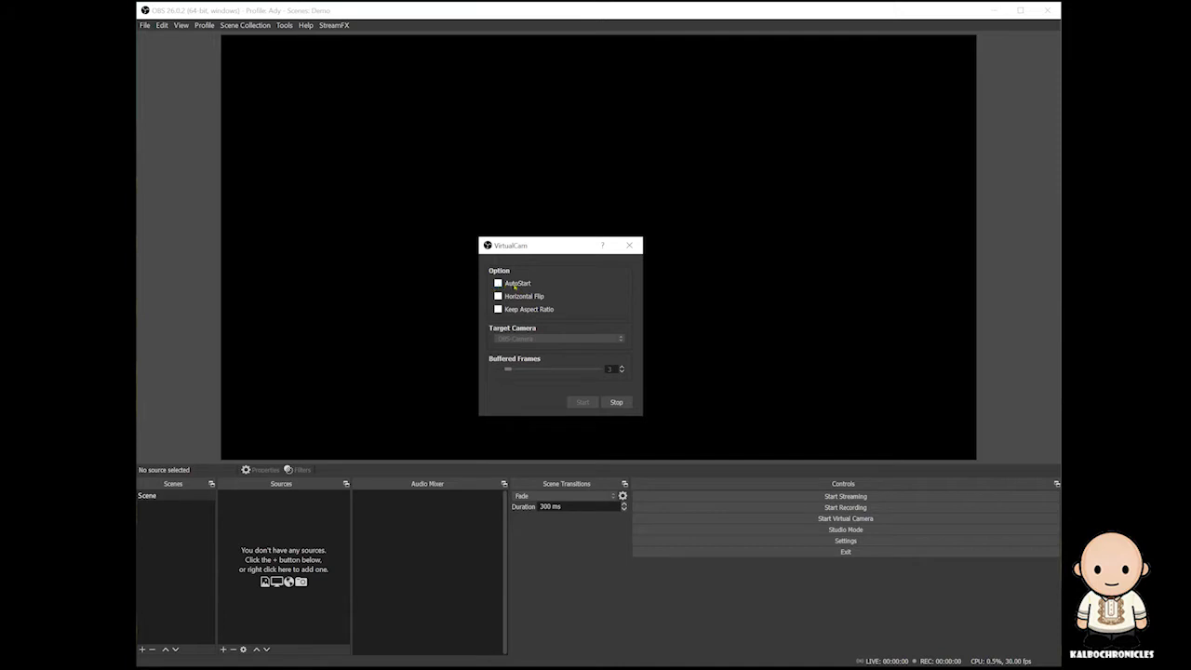
click(497, 284)
click(629, 245)
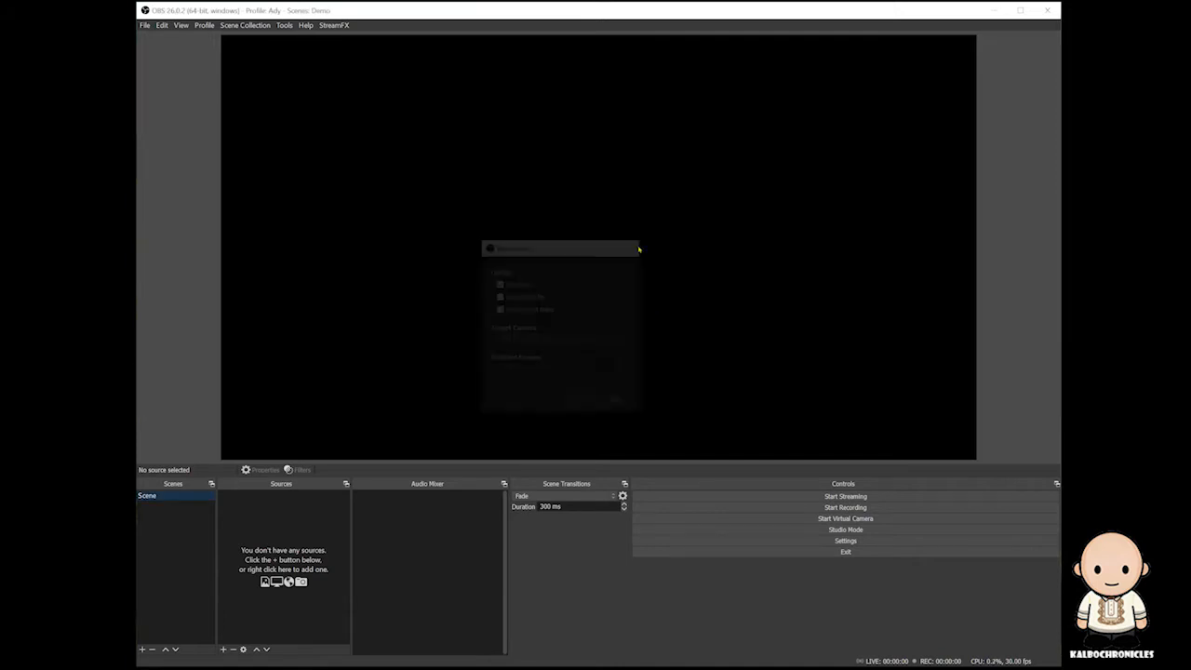
Step: Add a new scene named "Cam with Text and Pic"
click(142, 649)
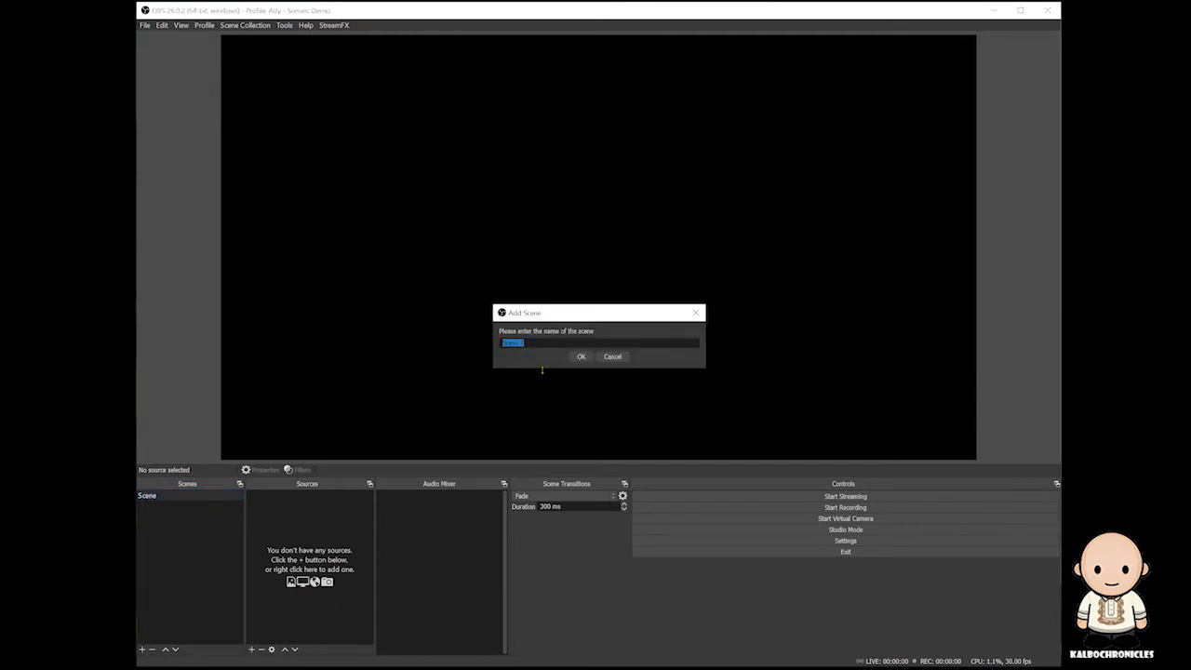
text(CAm)
key(BackSpace)
key(BackSpace)
key(BackSpace)
text(am with Text and Pic)
click(581, 357)
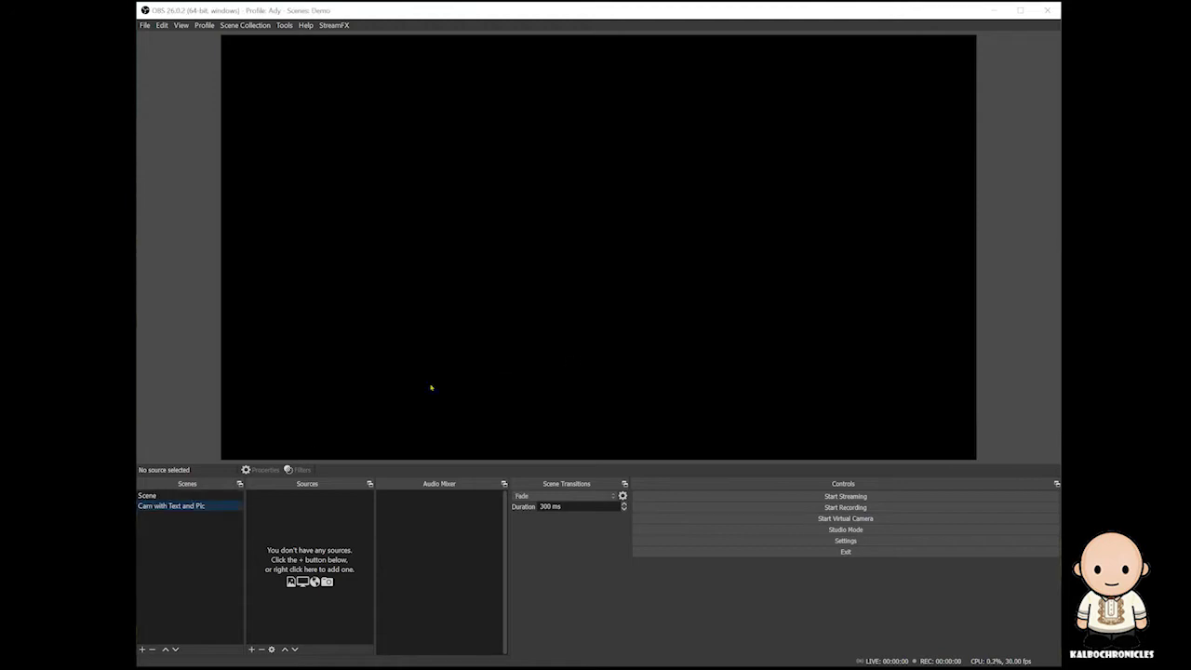
Step: Add a new image source named "ILovePaft" to the Cam with Text and Pic scene
click(316, 526)
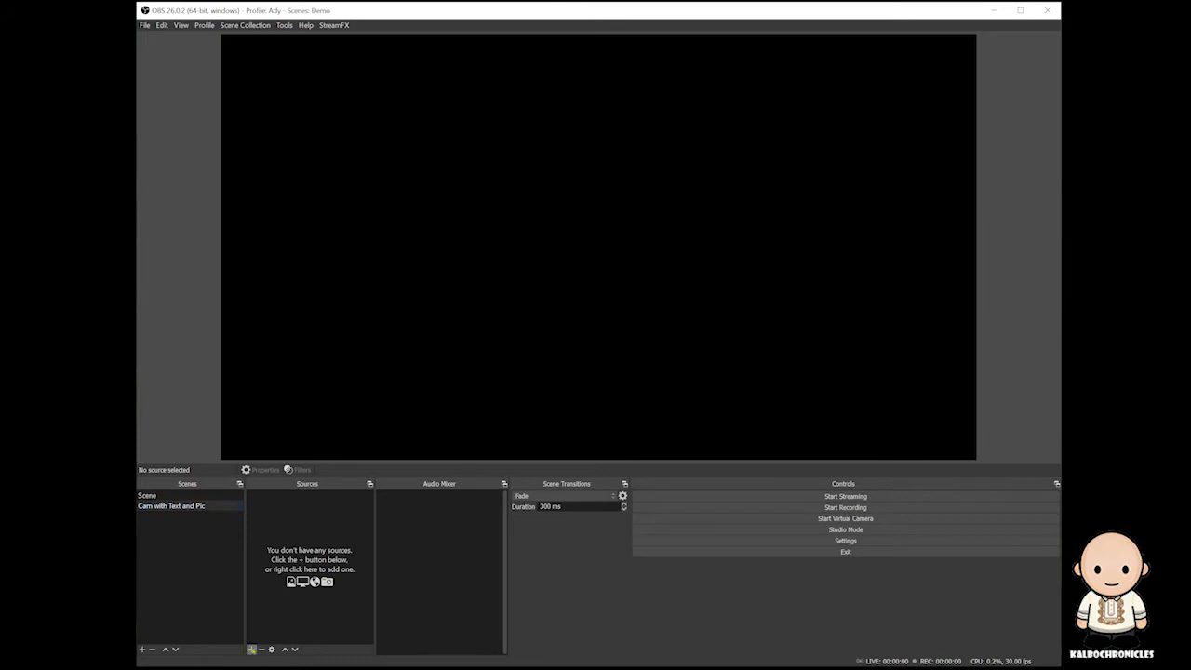
click(251, 650)
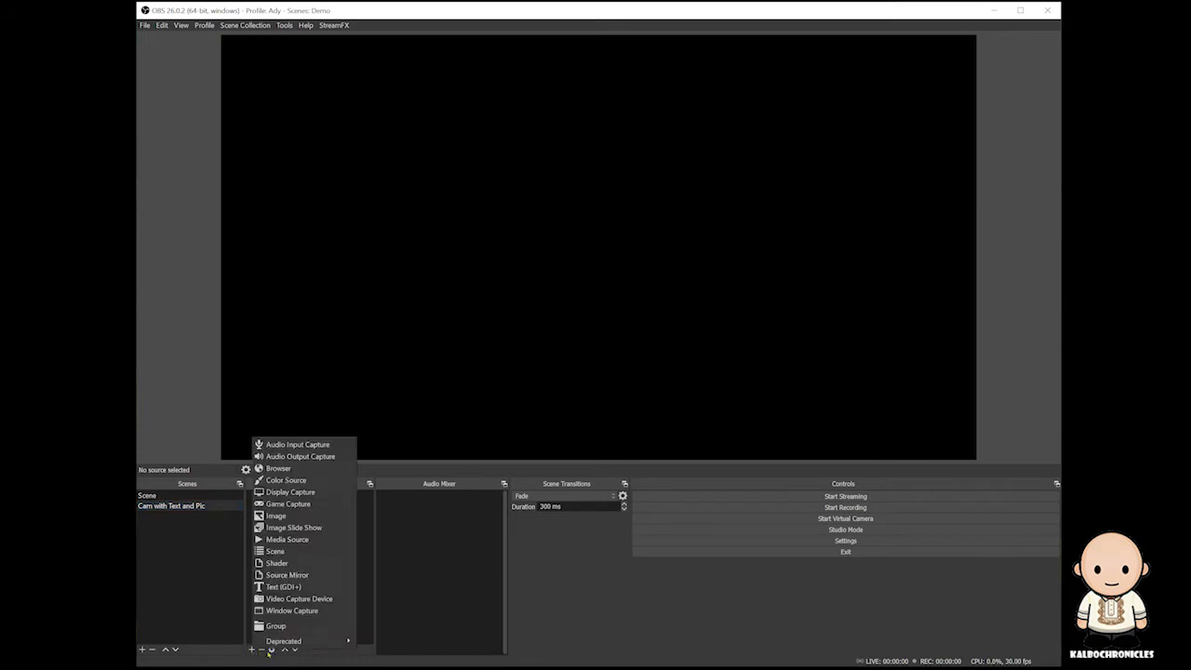
click(318, 516)
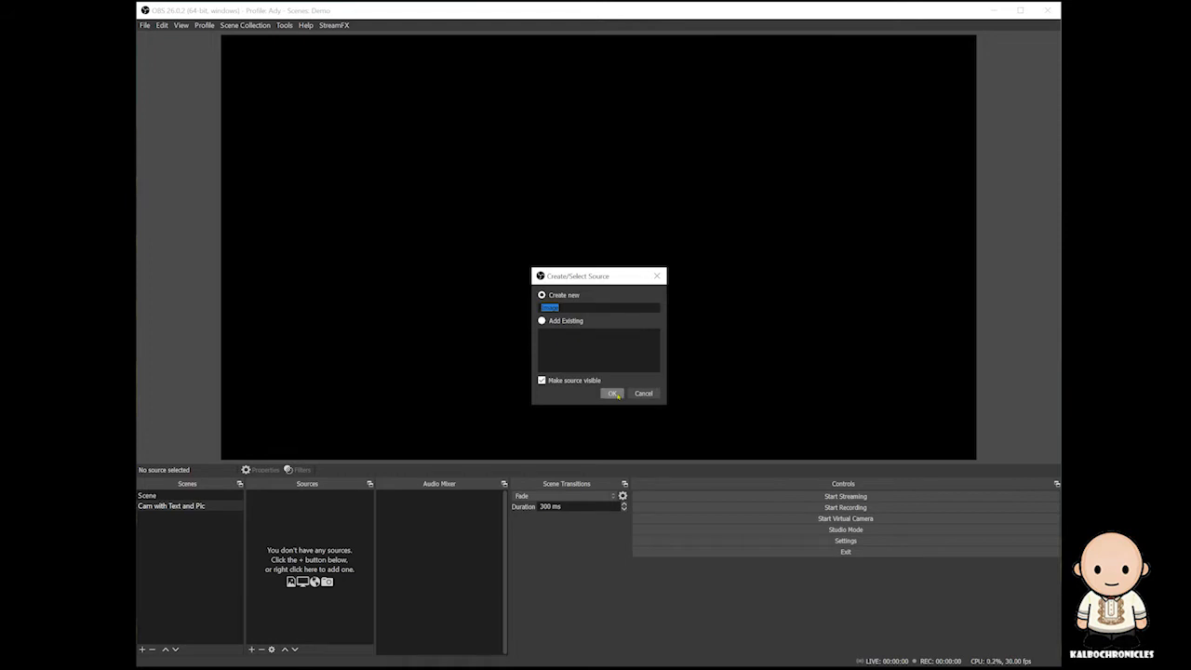
key(BackSpace)
text(ILovePaft)
click(613, 394)
Step: Load the iLOVEpAFT picture from the Pictures folder into the image source and scale it down on the canvas
click(711, 389)
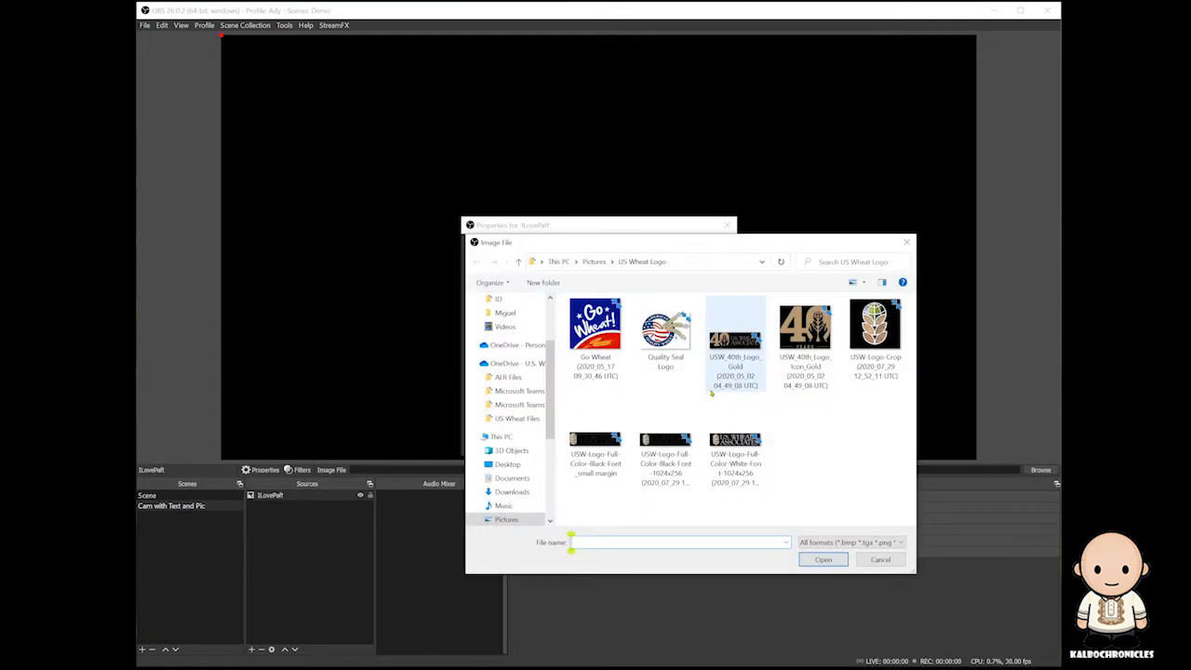
click(594, 261)
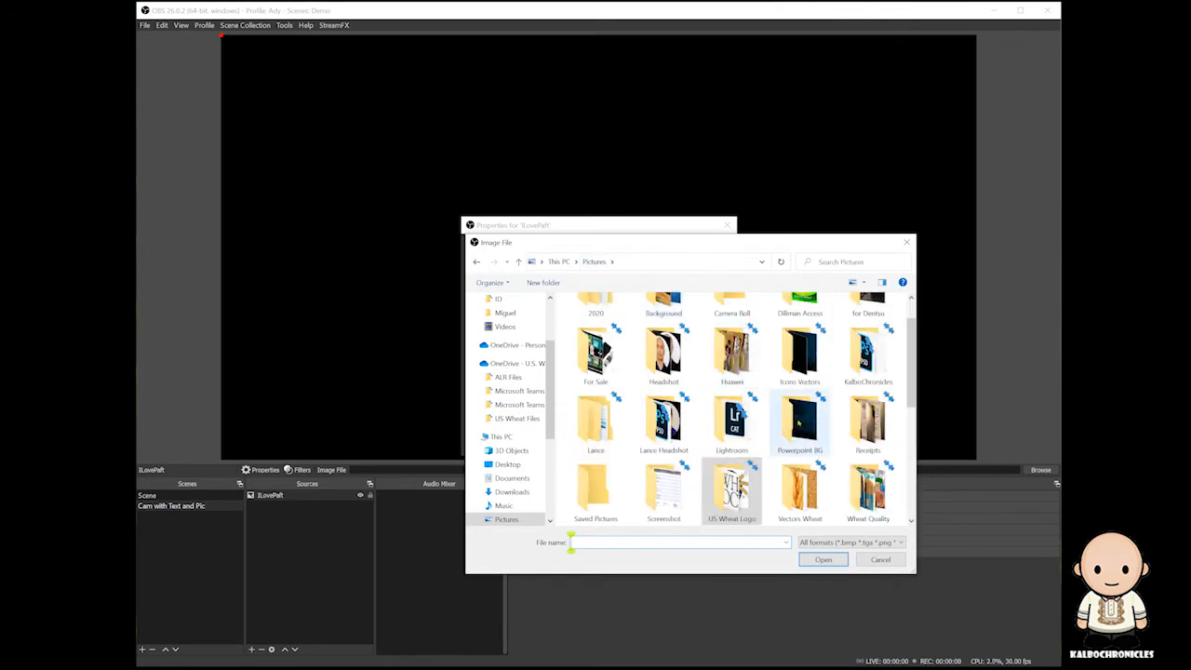
scroll(798, 423, down, 10)
click(594, 312)
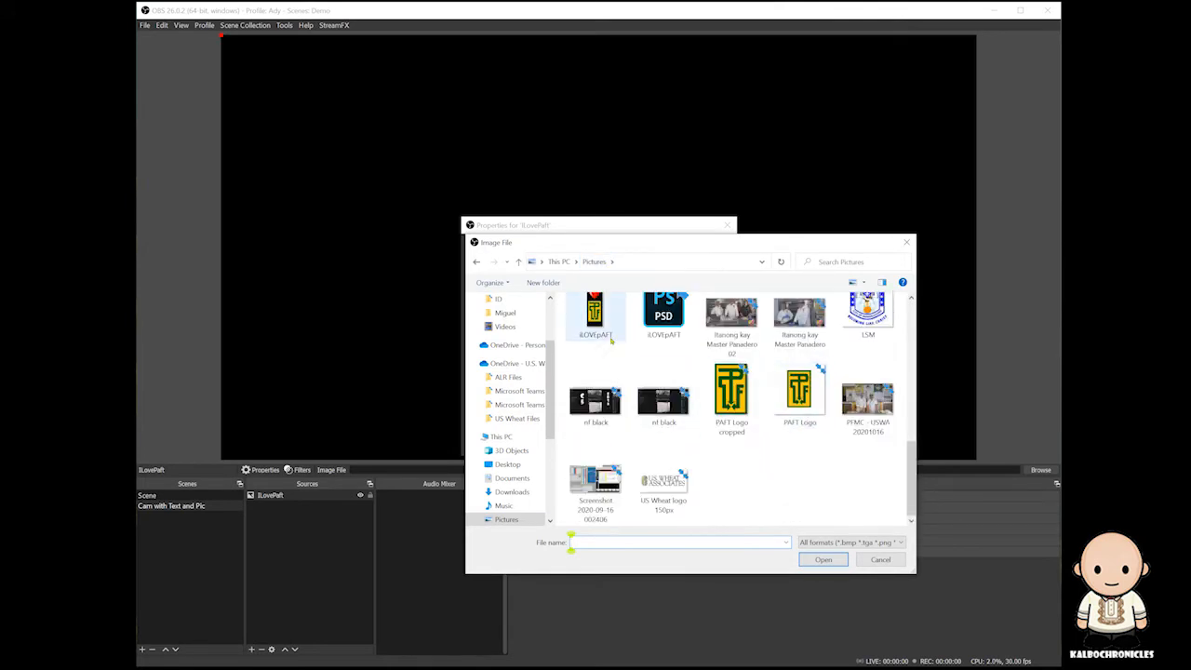
click(823, 559)
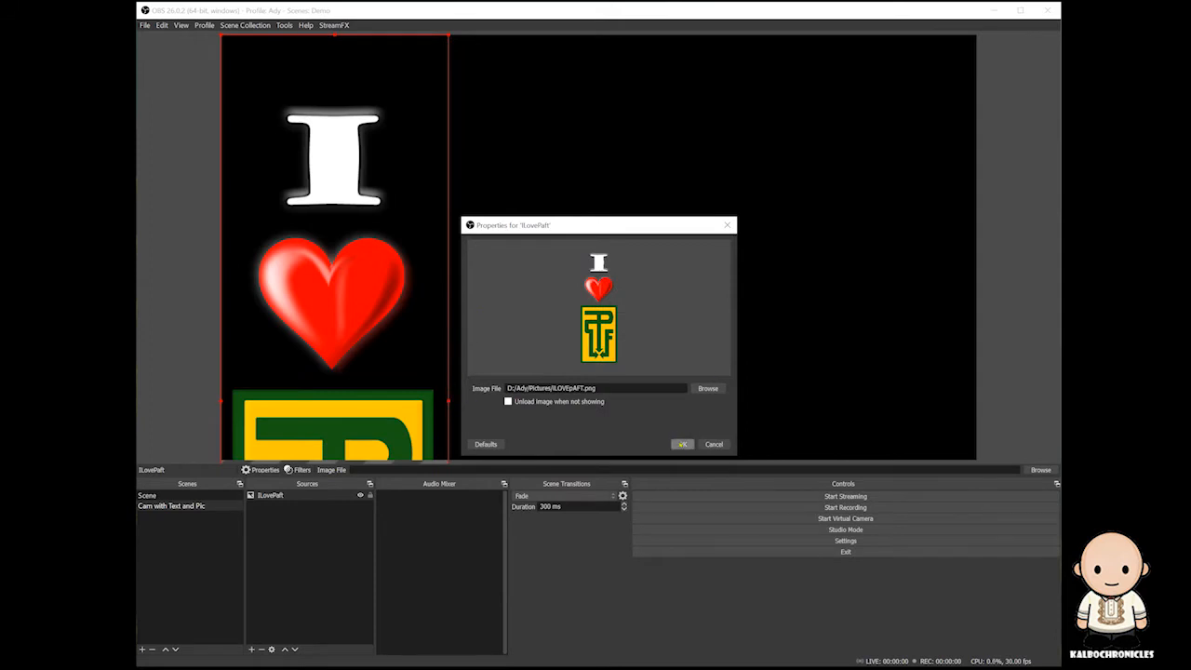
click(682, 444)
drag(446, 399, 382, 395)
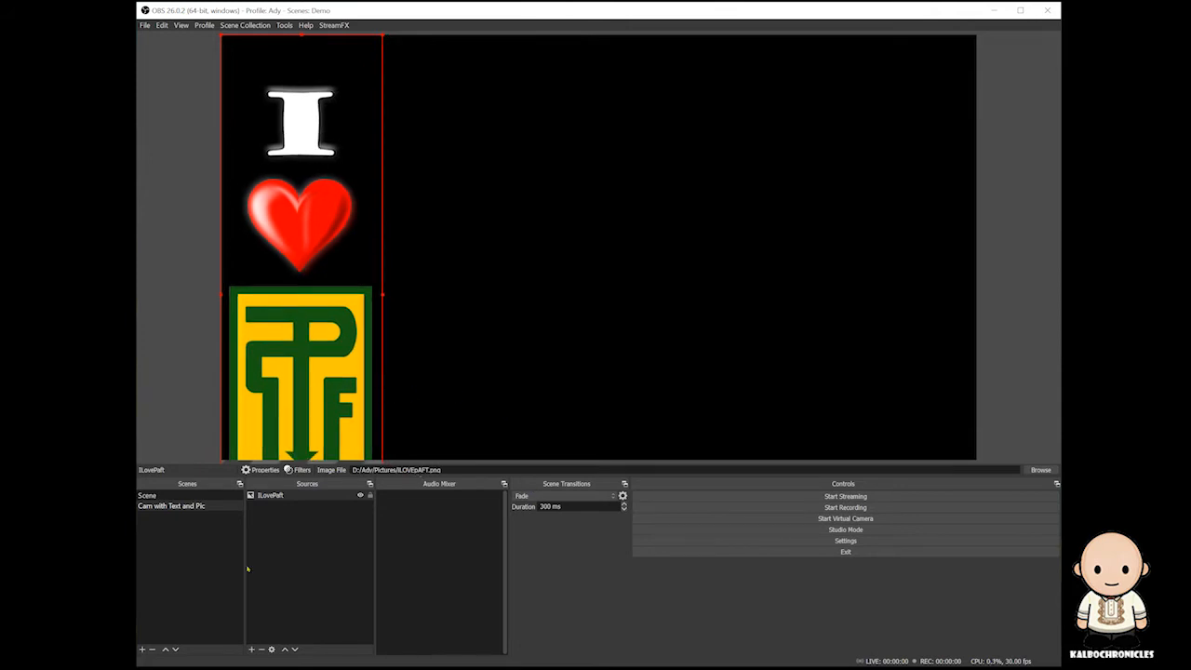
Step: Add a Scroll effect filter with its default name to the ILovePaft image source
click(298, 498)
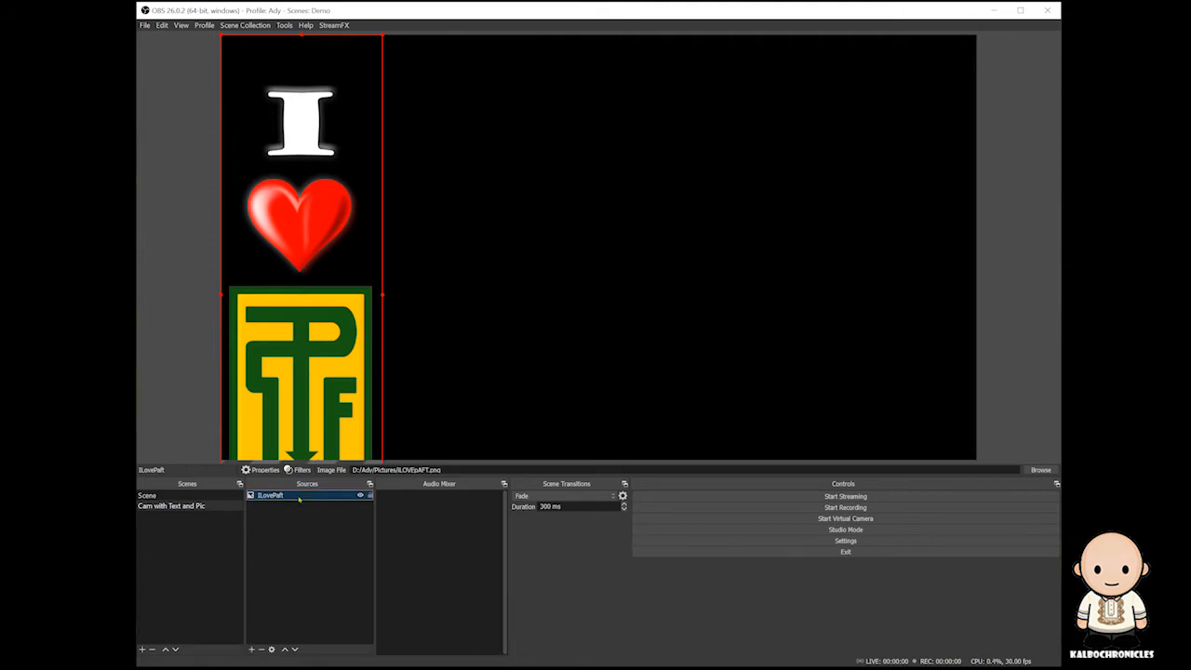
right_click(299, 500)
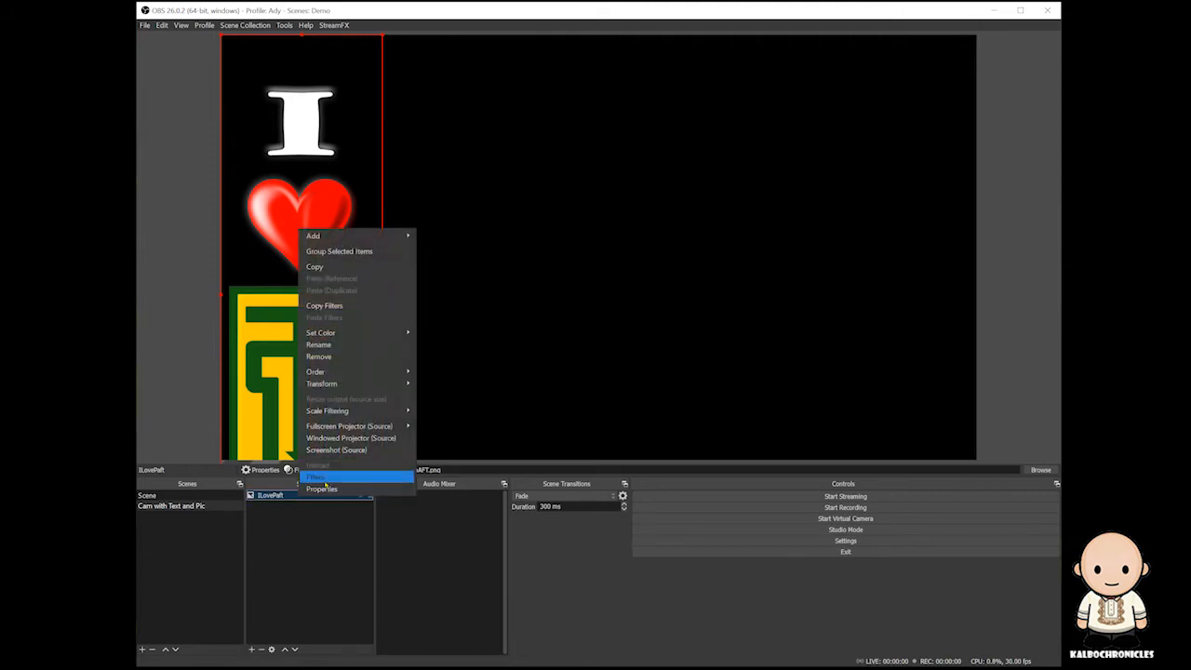
click(315, 477)
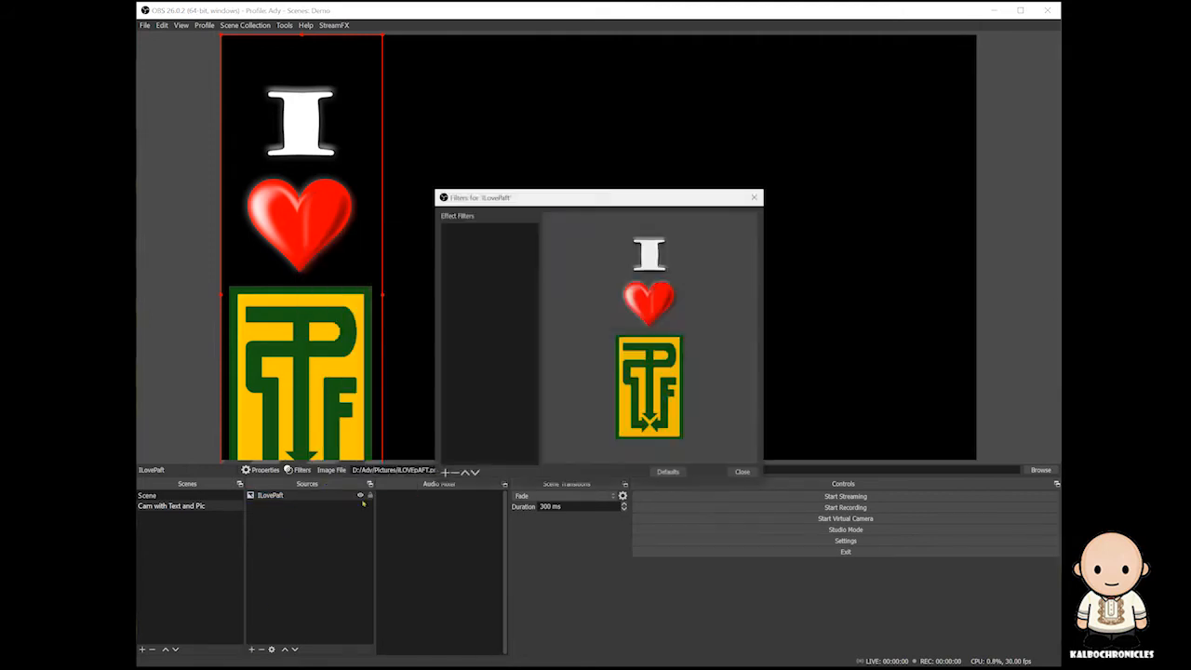
click(444, 473)
click(483, 661)
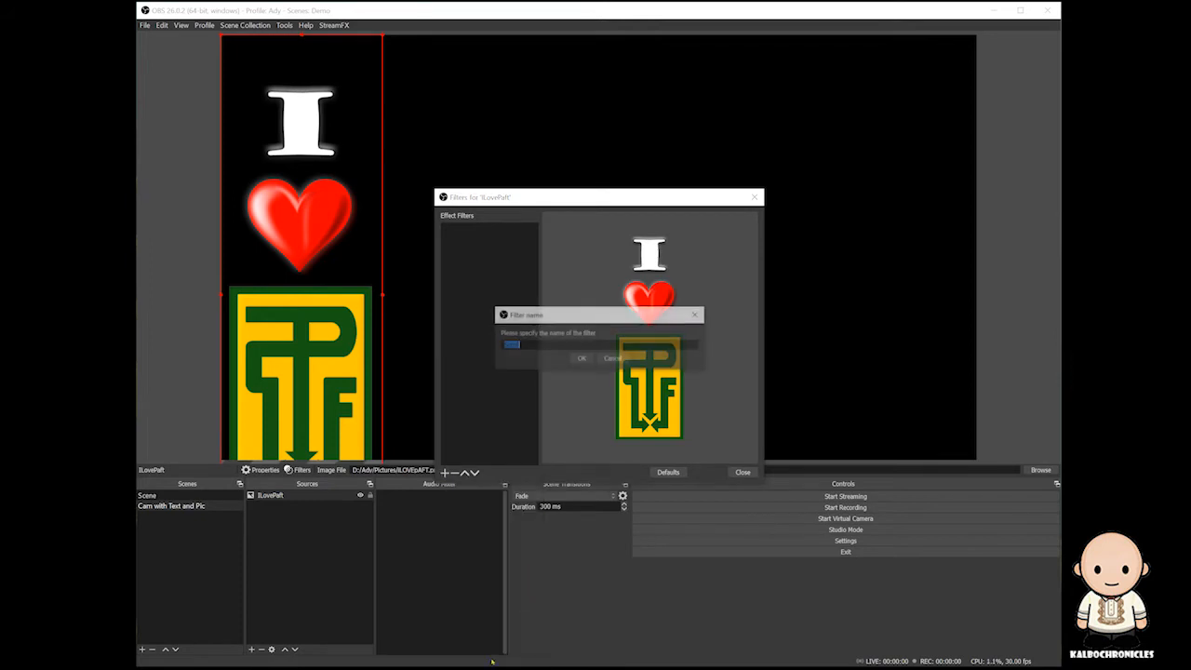
click(581, 358)
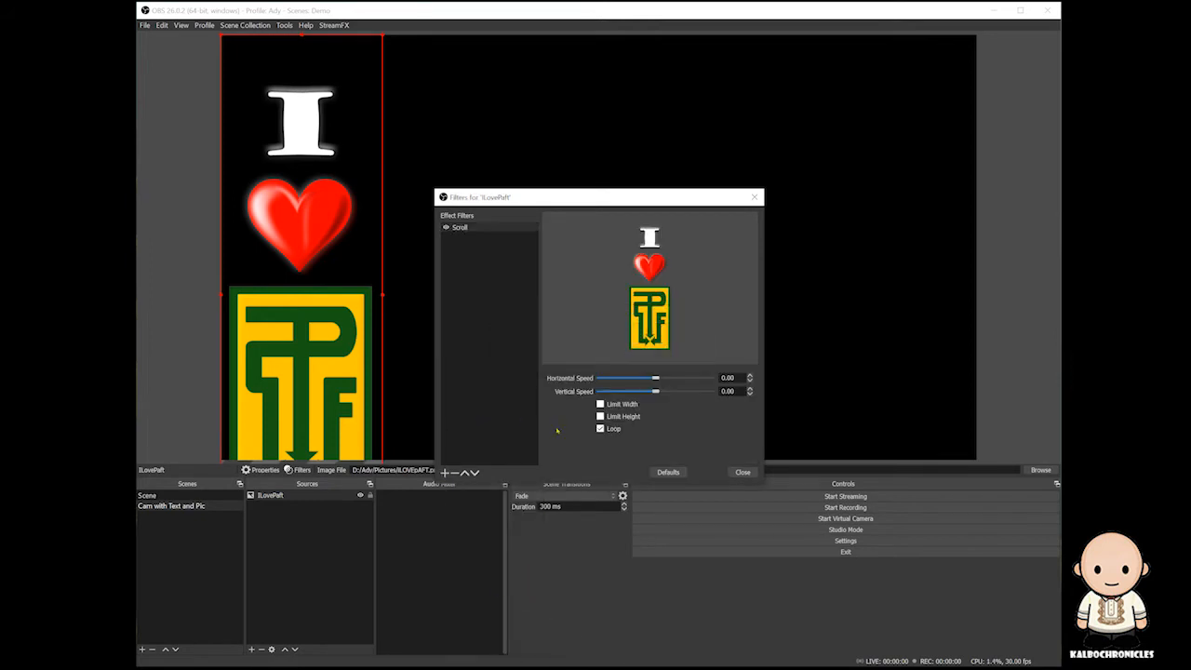
Step: Give the image's Scroll filter a negative vertical speed, keep the horizontal speed at 0.00, and close the filter settings
mouse_move(654, 379)
mouse_down()
mouse_move(638, 380)
mouse_move(655, 379)
mouse_up()
mouse_move(656, 391)
mouse_down()
mouse_move(631, 392)
mouse_move(700, 394)
mouse_move(634, 395)
mouse_up()
drag(722, 391, 759, 394)
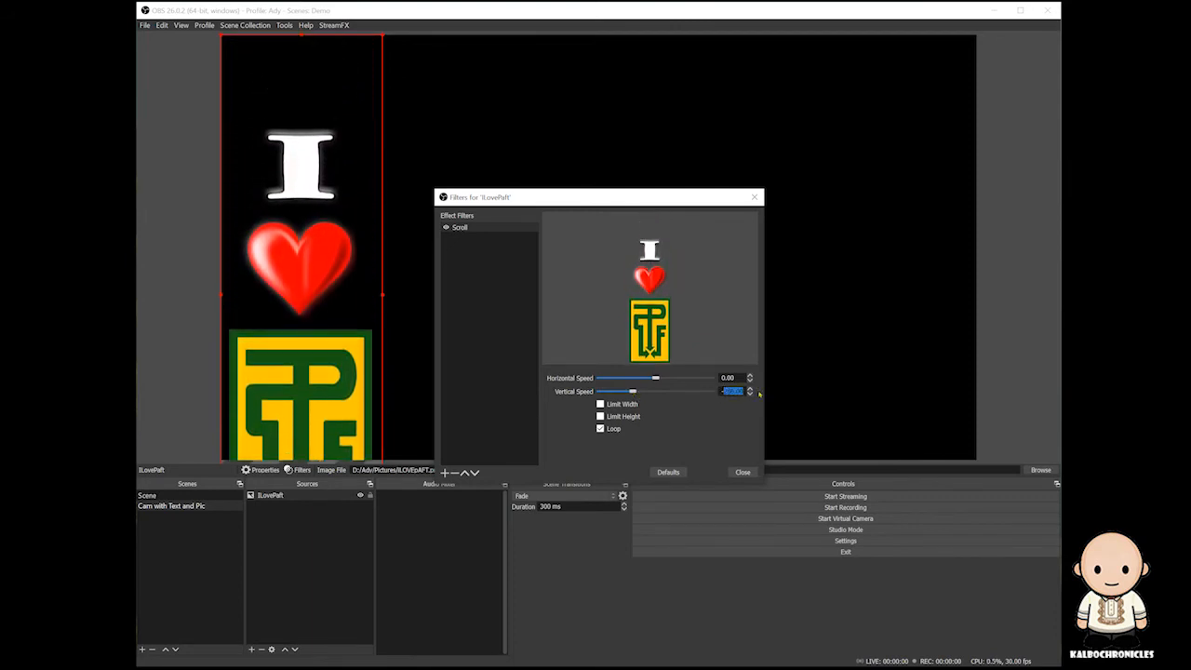
key(Escape)
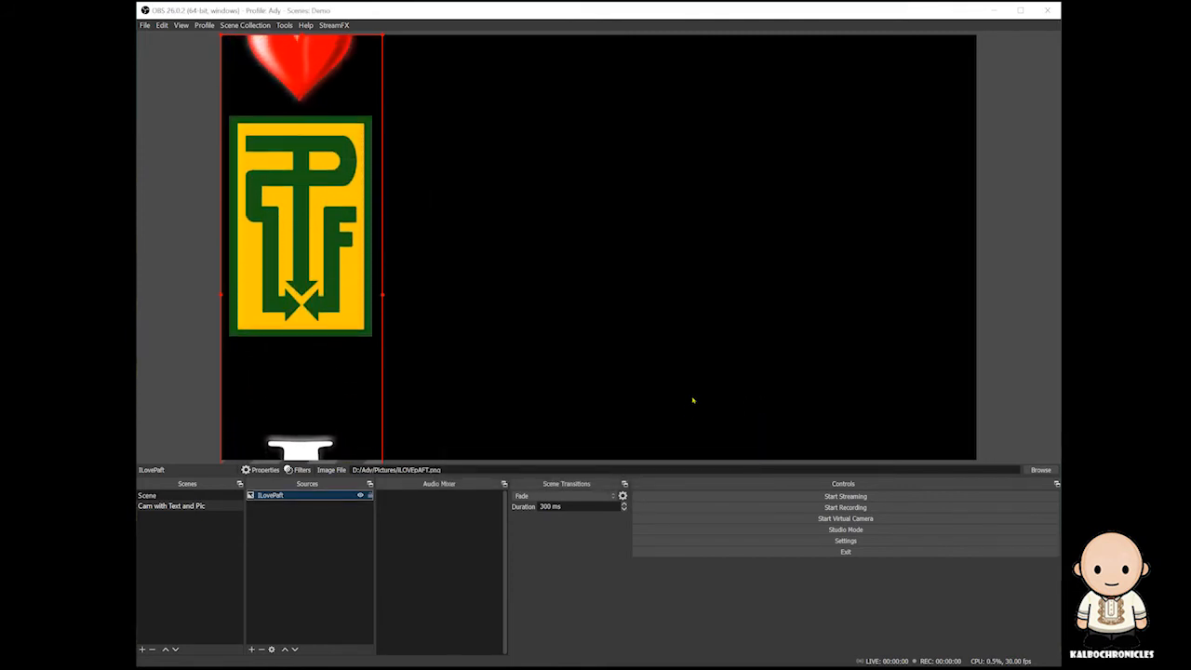
Step: Add a new Text (GDI+) source with its default name to the scene
click(251, 648)
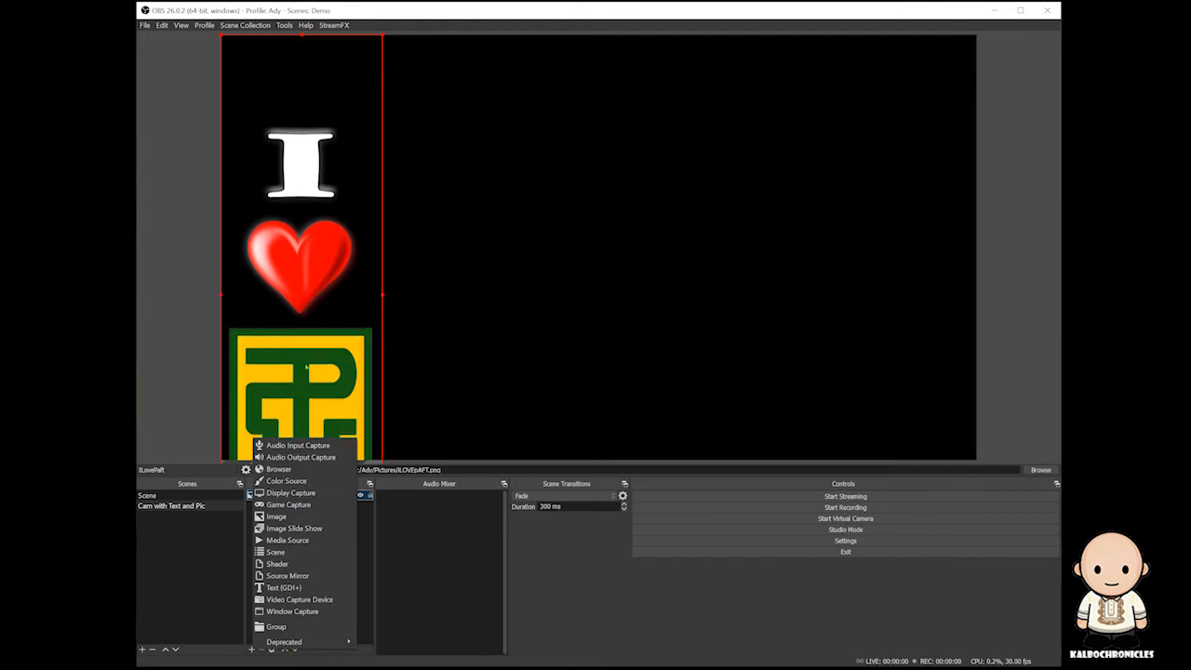
click(301, 590)
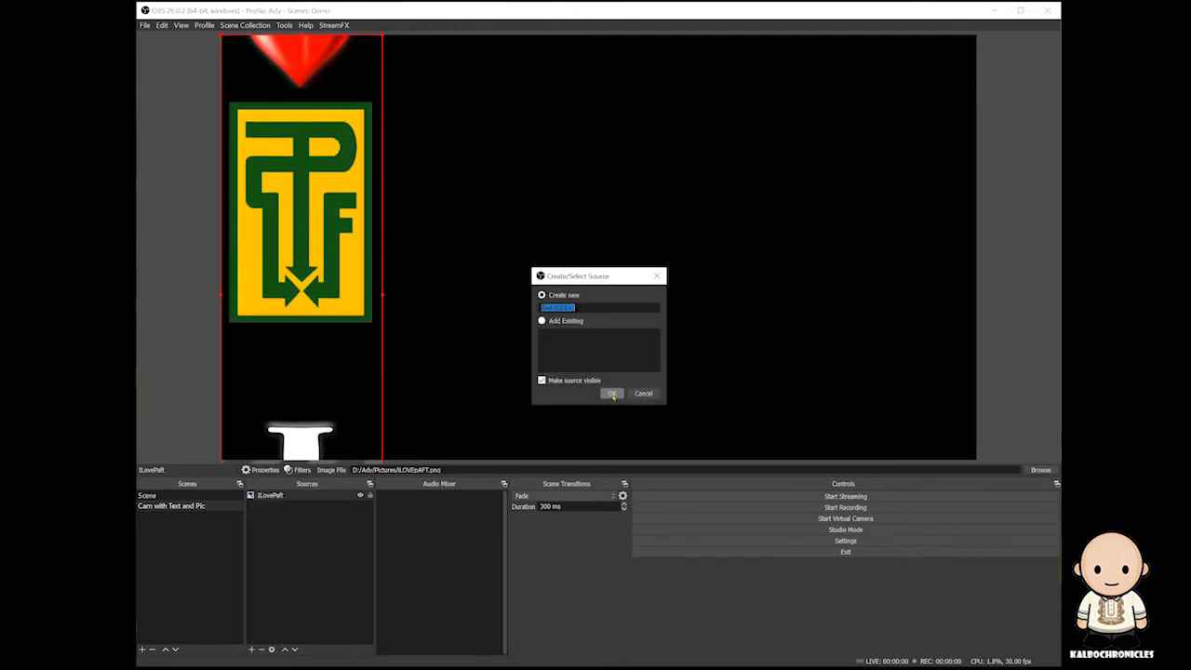
click(612, 394)
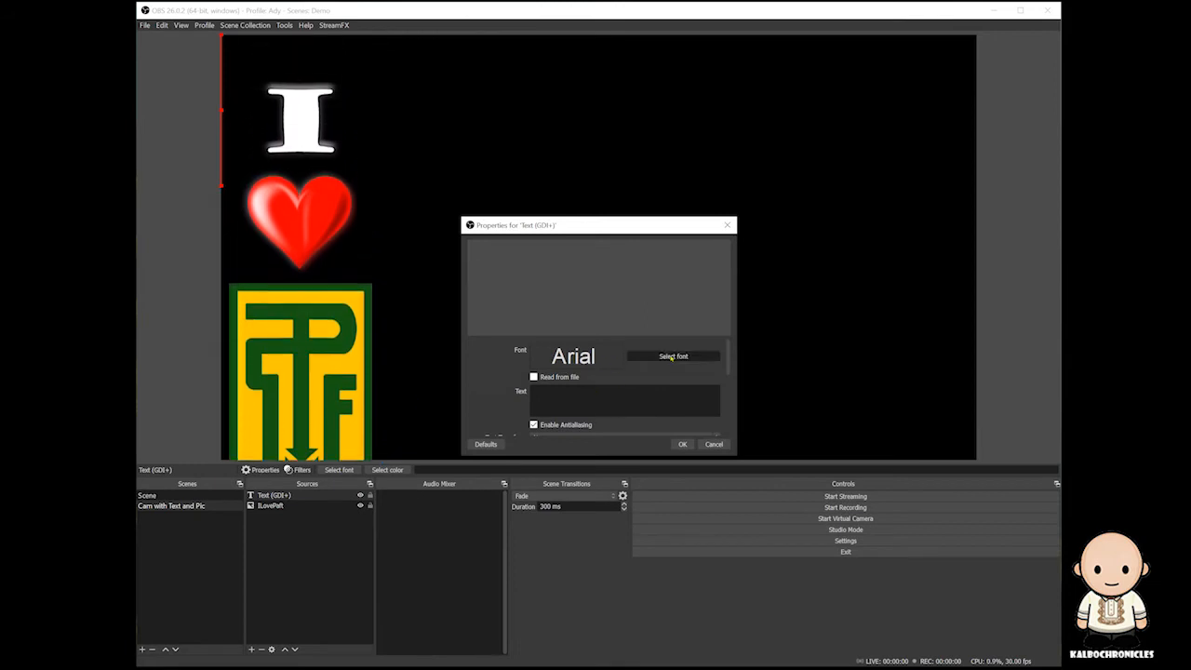
Step: Set the text source's font to Arial Rounded MT Bold, Regular, size 72
click(674, 356)
drag(691, 413, 901, 572)
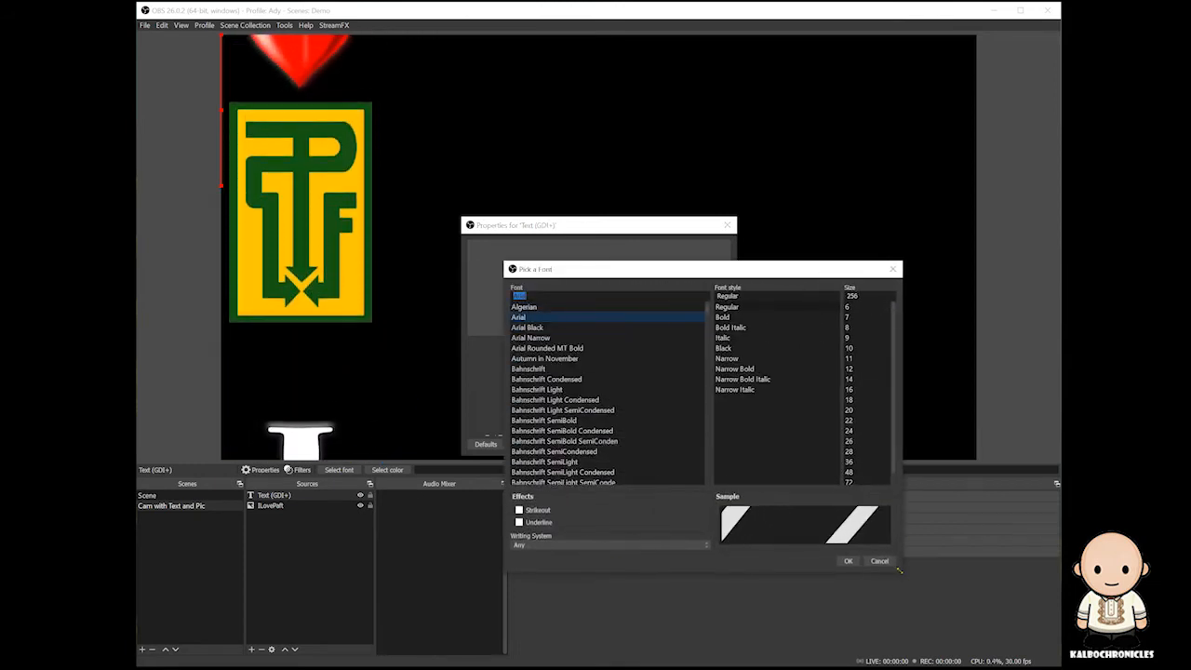
scroll(710, 344, down, 5)
drag(710, 343, 709, 301)
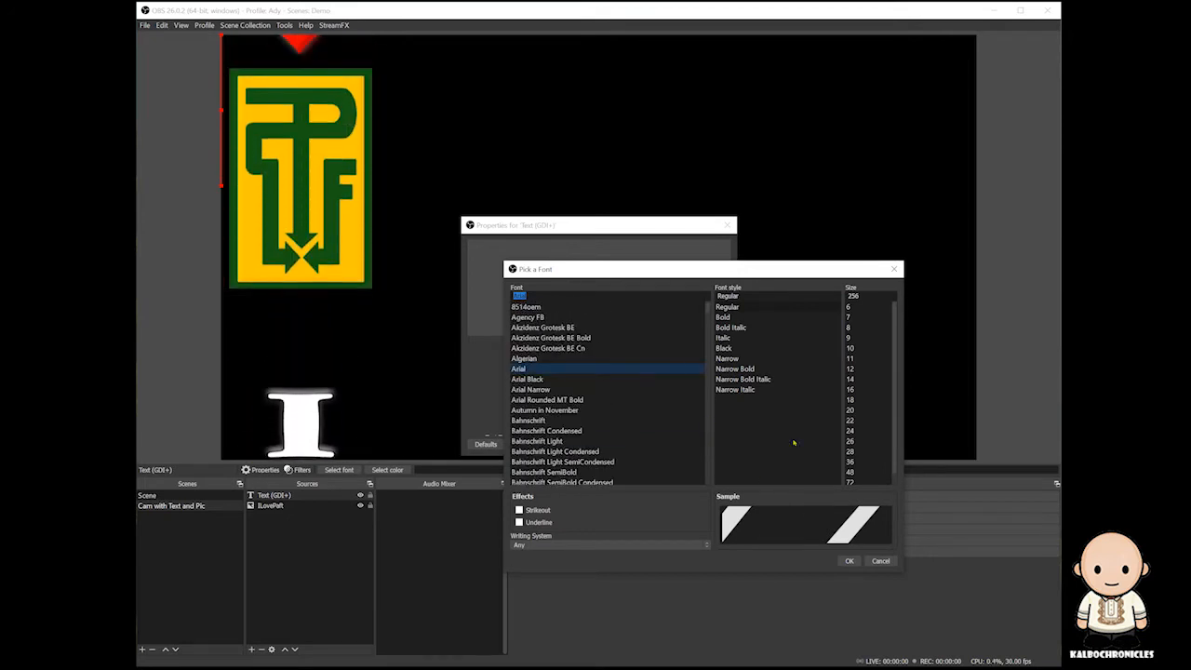
click(549, 398)
click(871, 313)
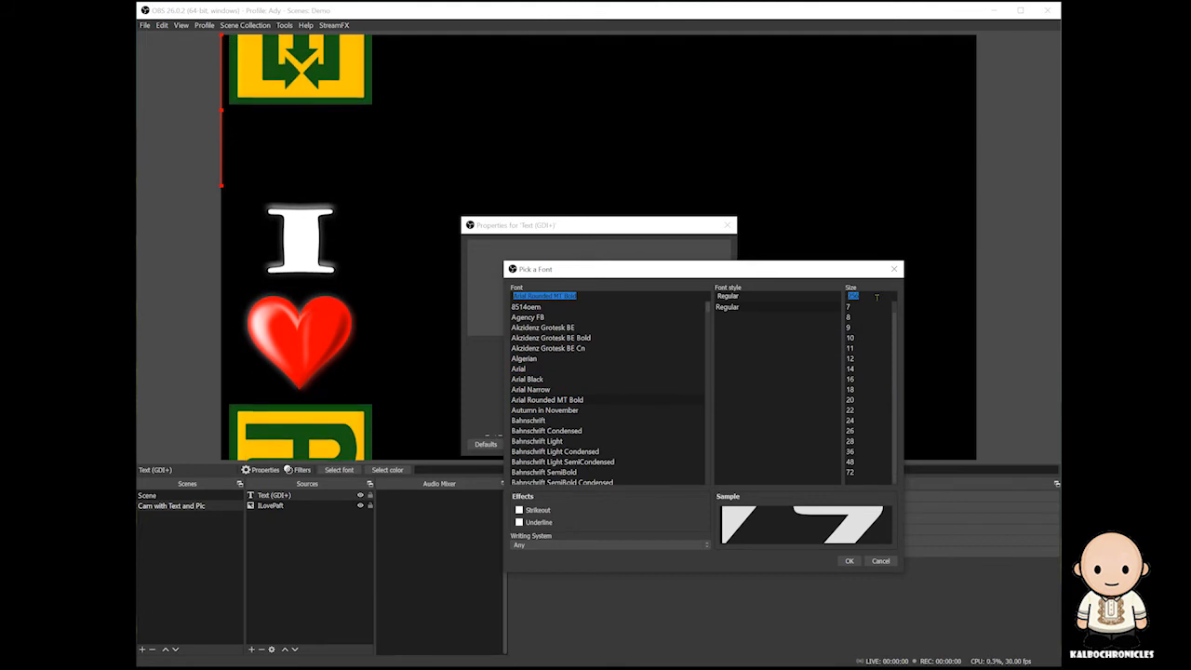
click(861, 475)
click(848, 560)
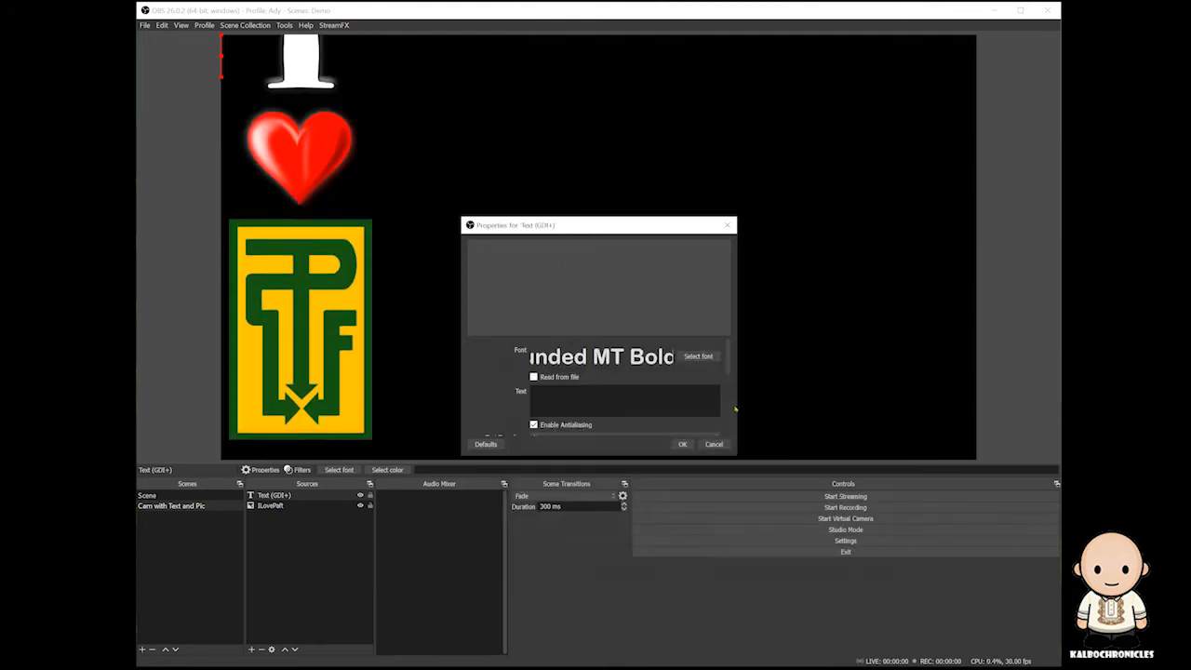
Step: Enter "BOLD PARA INTENSE" as the source's text, accept the properties, and place the text near the canvas's lower edge
scroll(595, 391, down, 3)
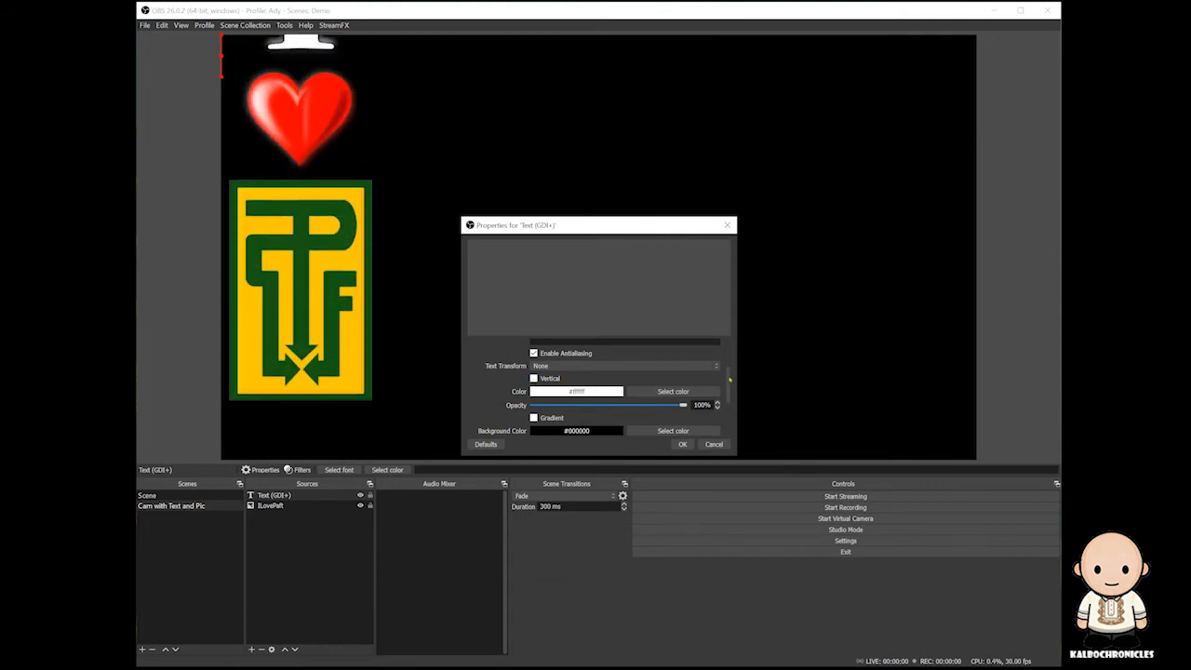
scroll(729, 378, down, 2)
scroll(718, 396, down, 2)
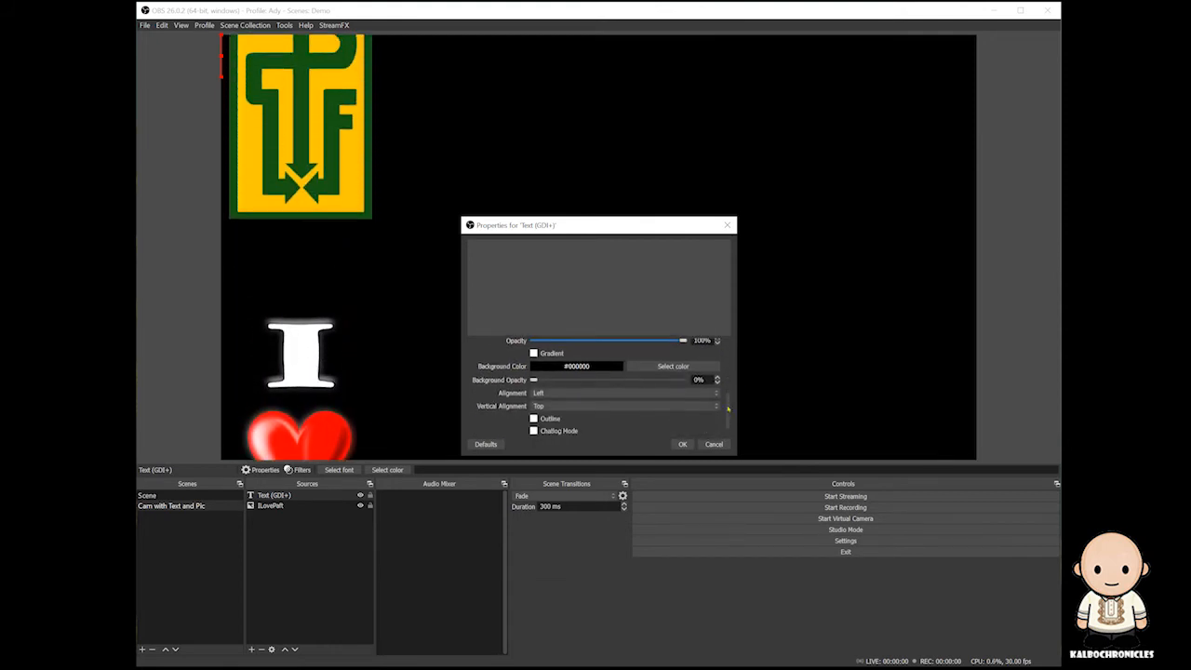
scroll(731, 353, up, 8)
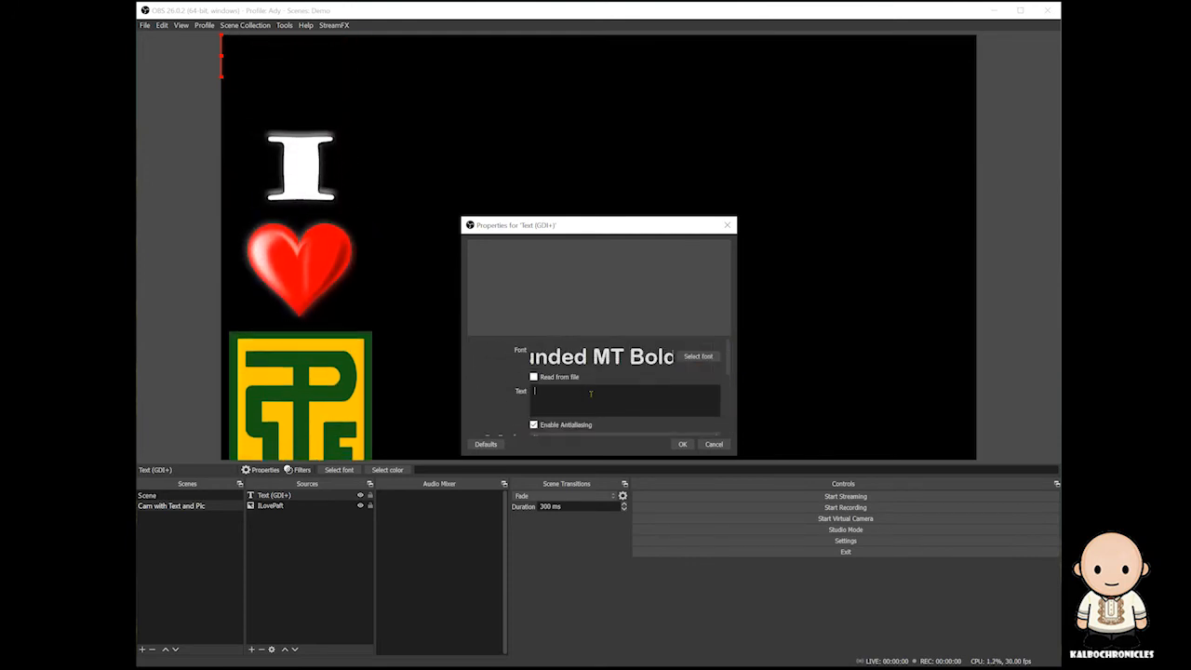
text(BOLD PARA INTENSE)
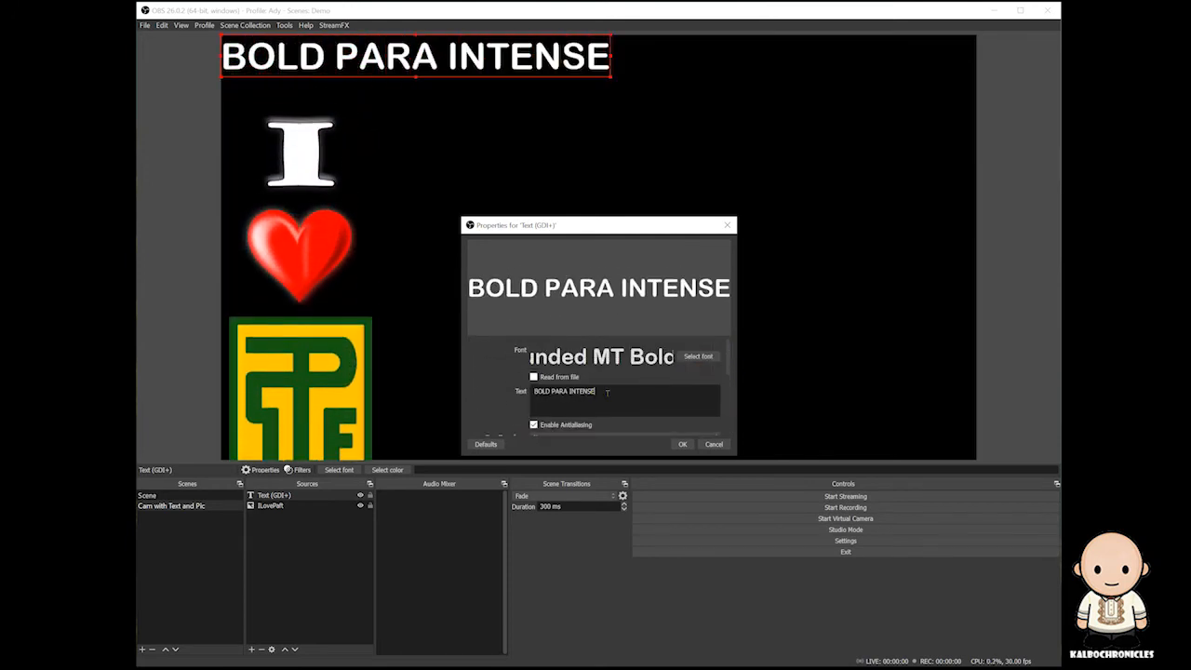
key(ctrl+a)
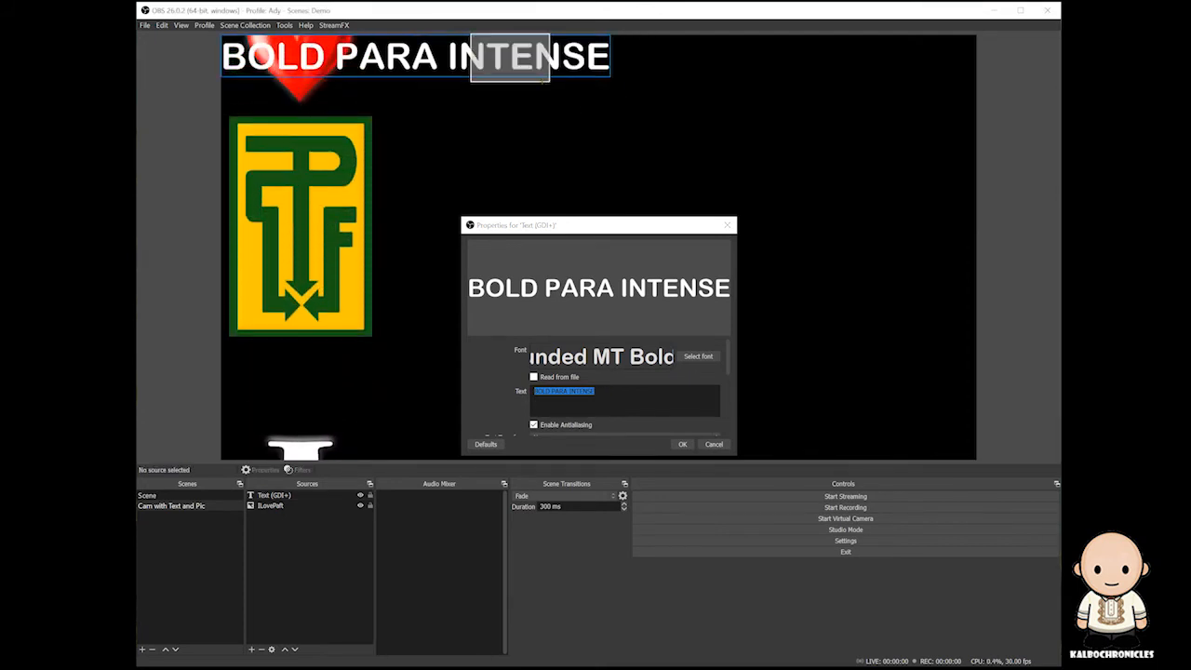
key(Return)
drag(393, 58, 612, 417)
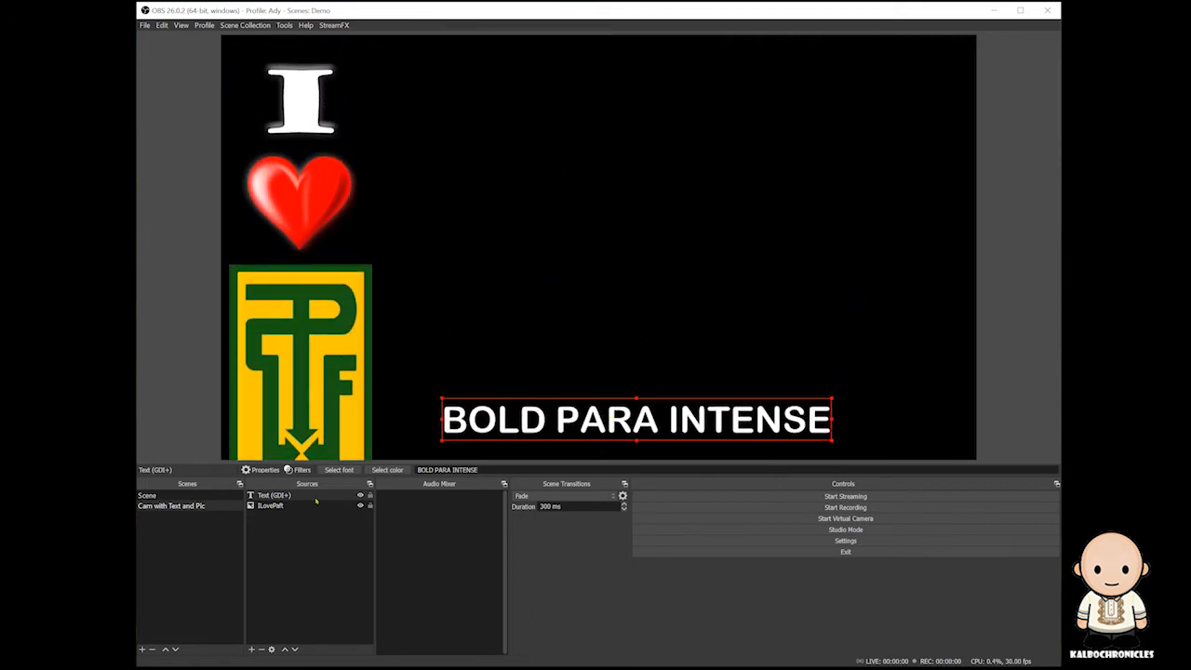
Step: Add a Scroll filter with its default name to the text source and set its horizontal speed to -137.00
right_click(480, 435)
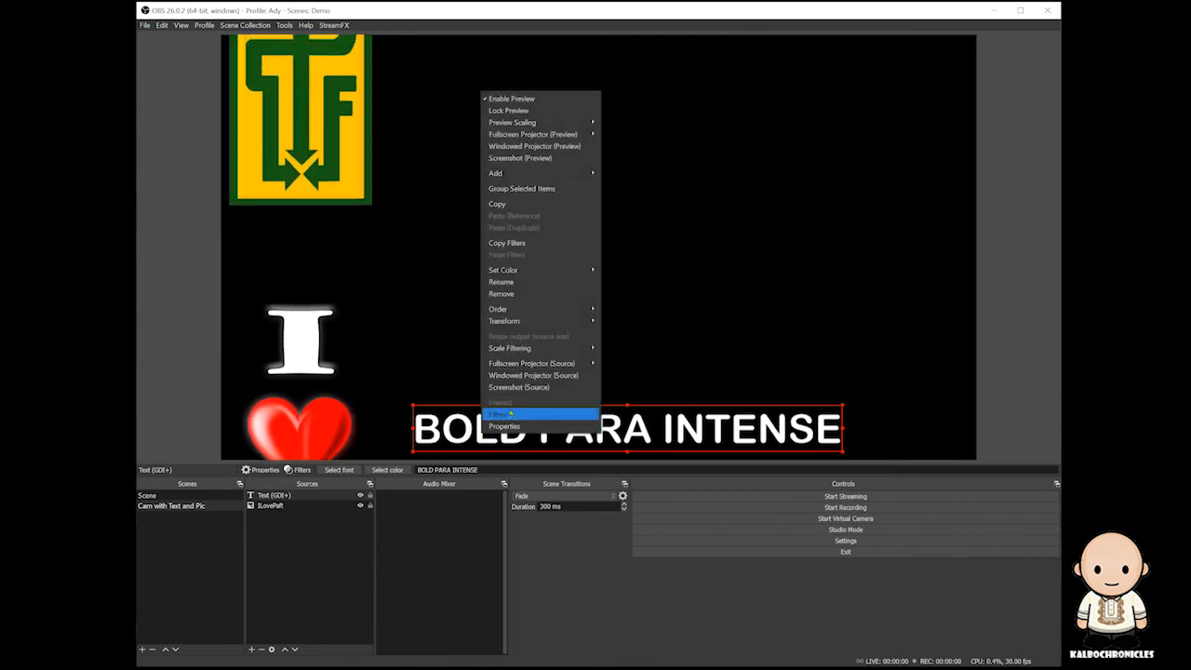
click(502, 414)
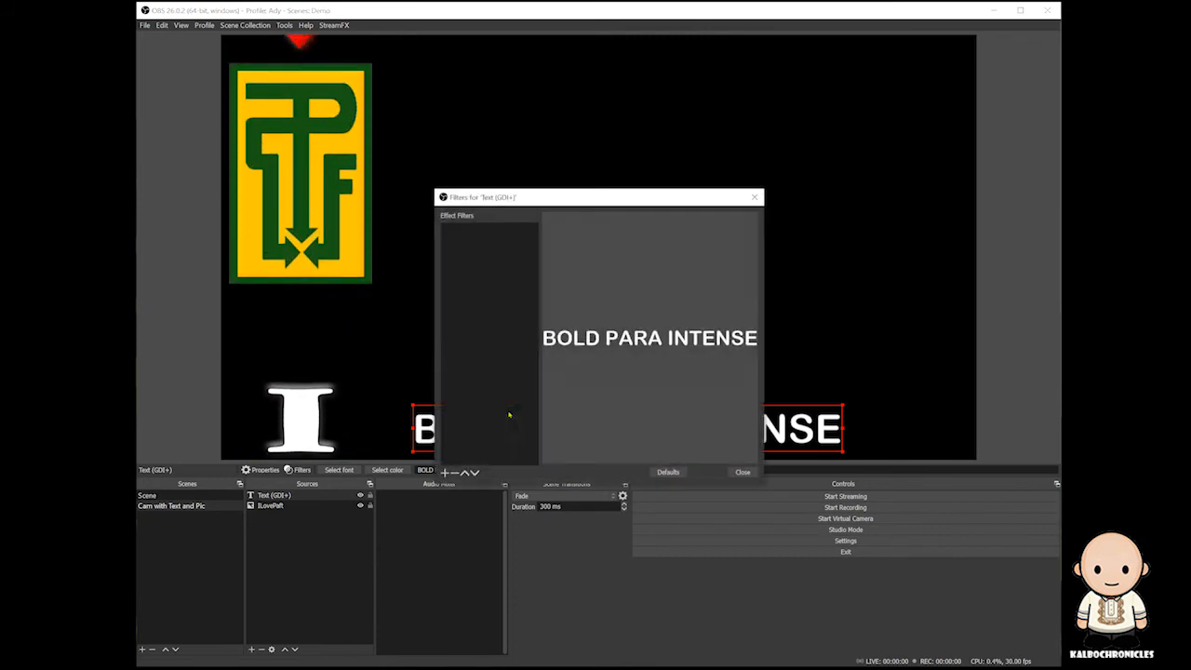
click(445, 472)
click(479, 657)
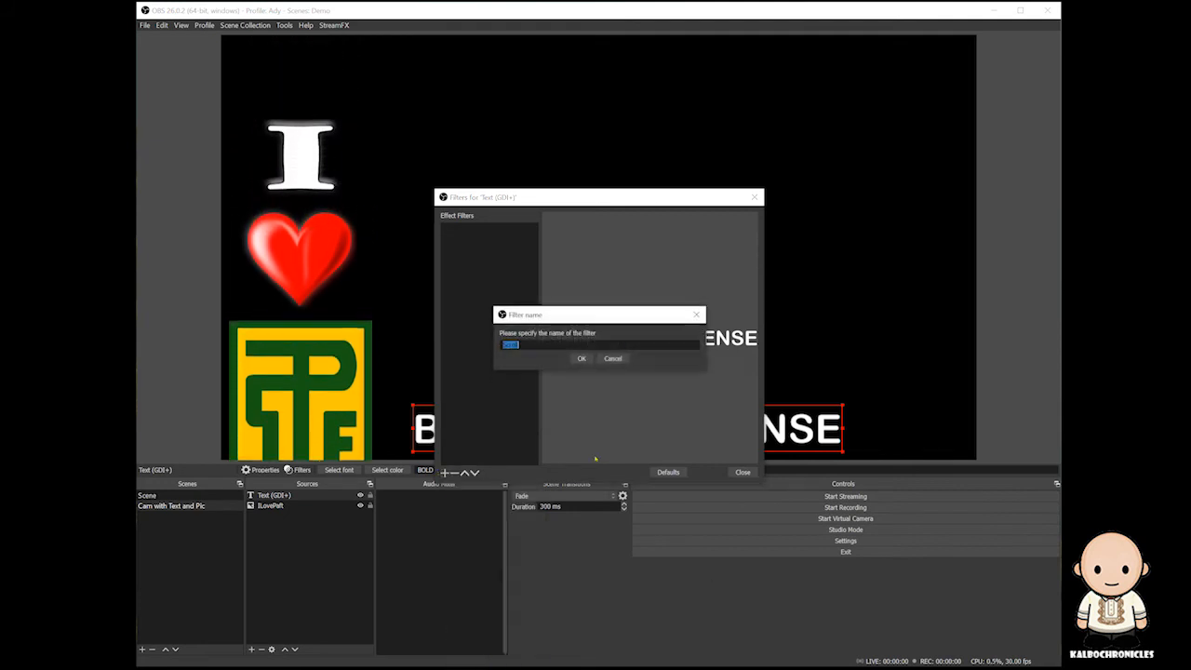
click(581, 358)
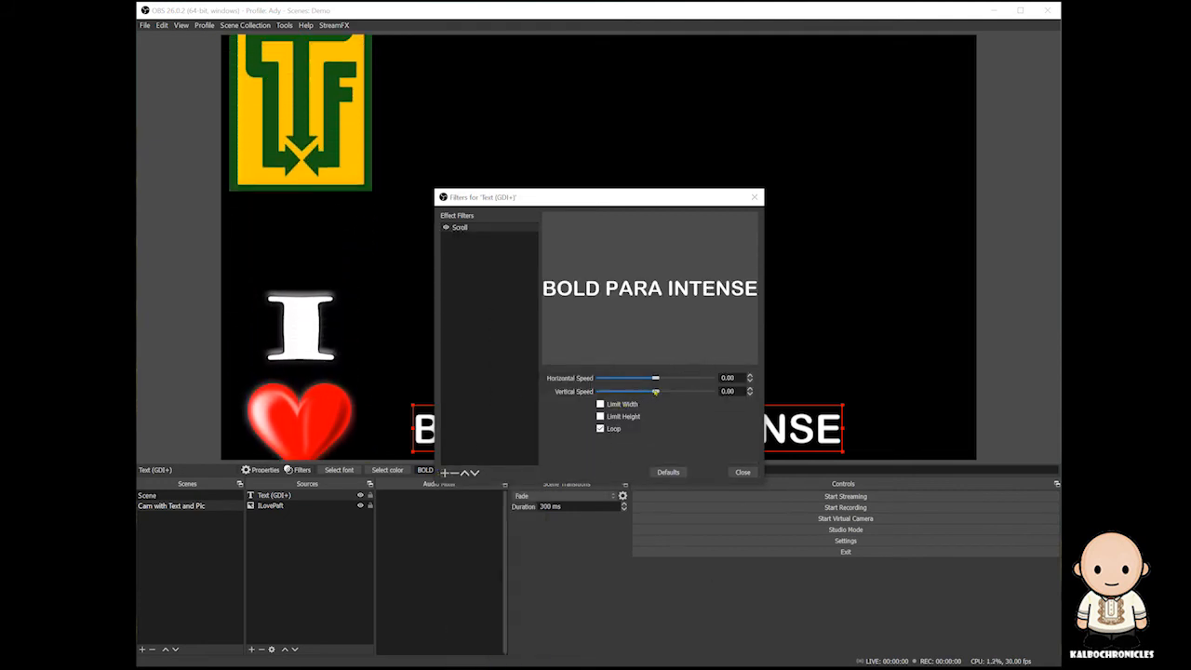
drag(655, 379, 640, 379)
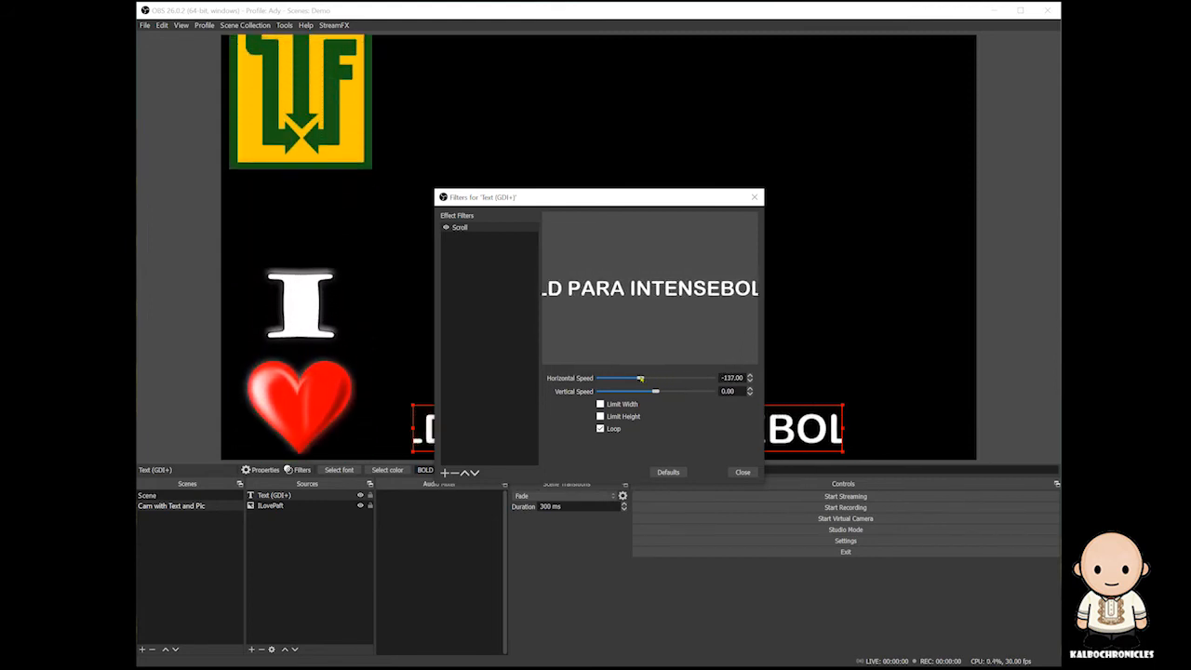
click(742, 471)
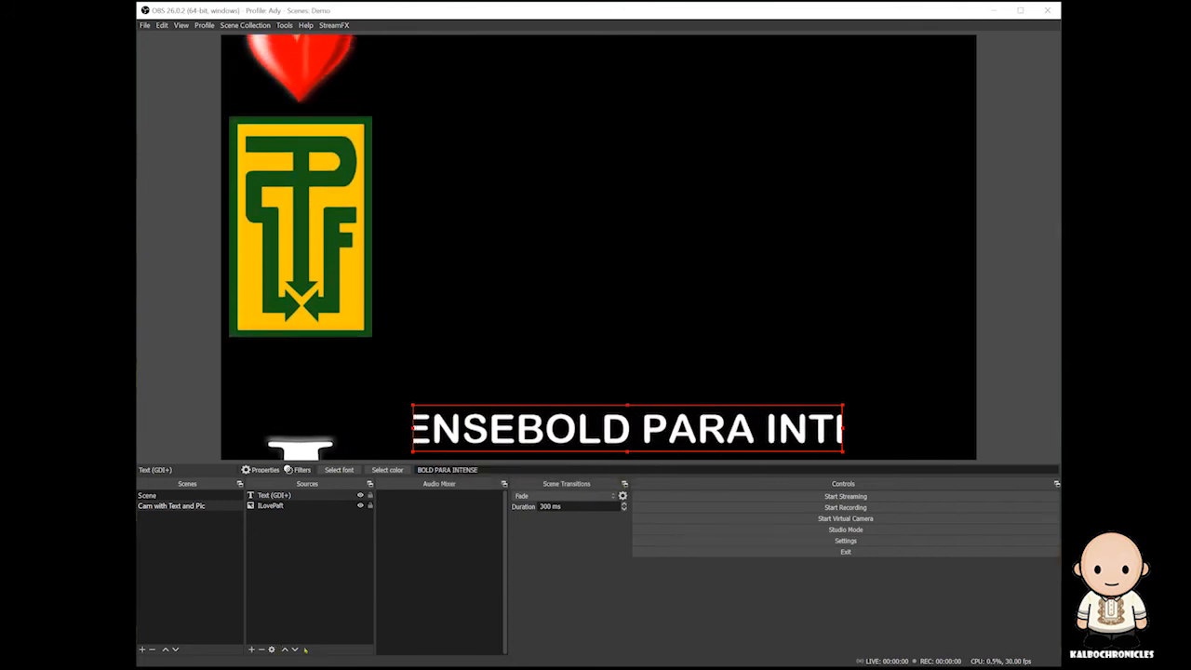
Step: Add a Video Capture Device source with its default name, using the REDRAGON Live Camera at device default settings
click(250, 648)
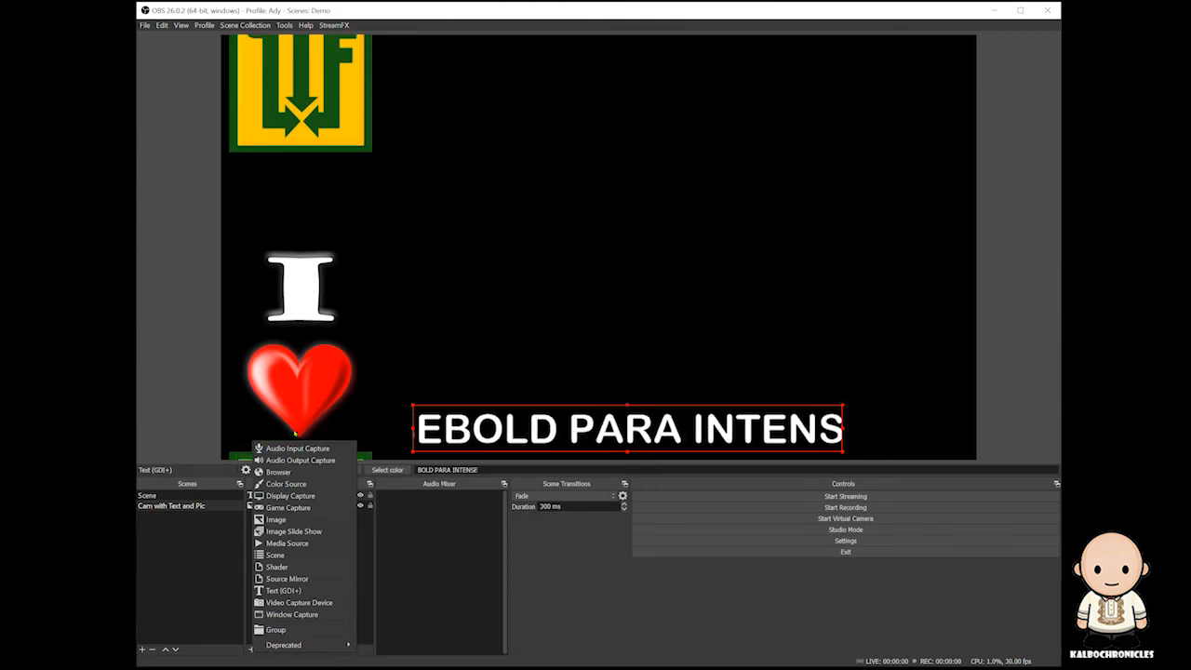
click(327, 604)
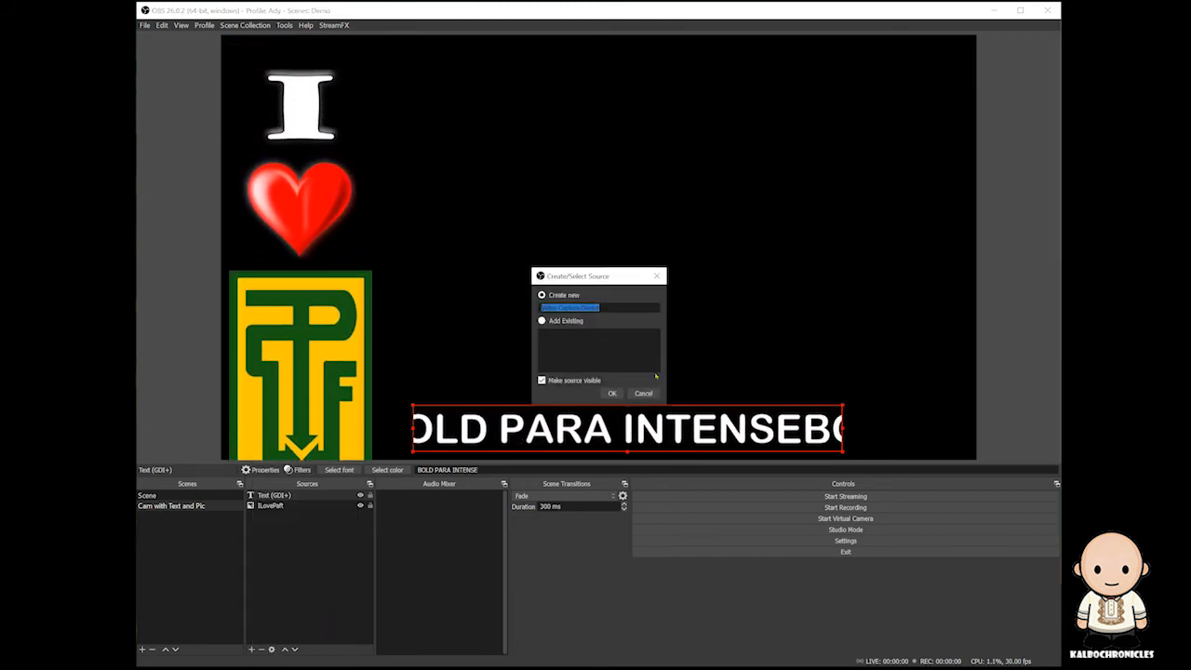
click(613, 394)
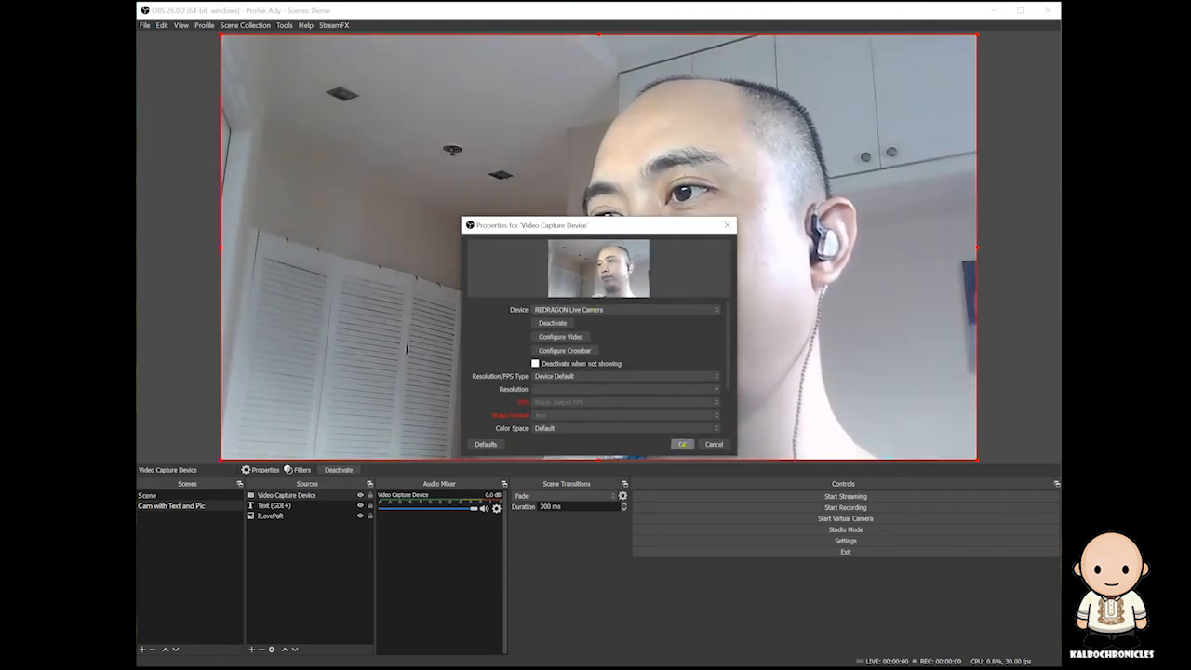
click(682, 444)
Step: Shrink the webcam source and position it beside the scrolling image, just above the scrolling text
drag(221, 460, 614, 345)
drag(736, 180, 711, 248)
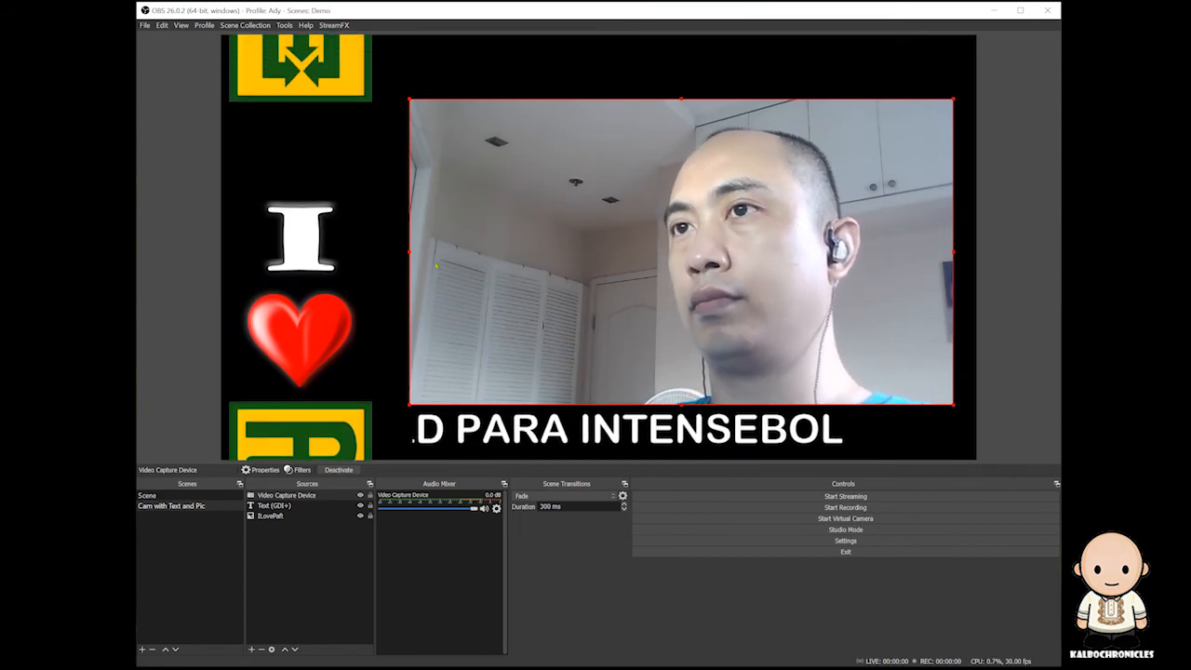
drag(409, 251, 405, 276)
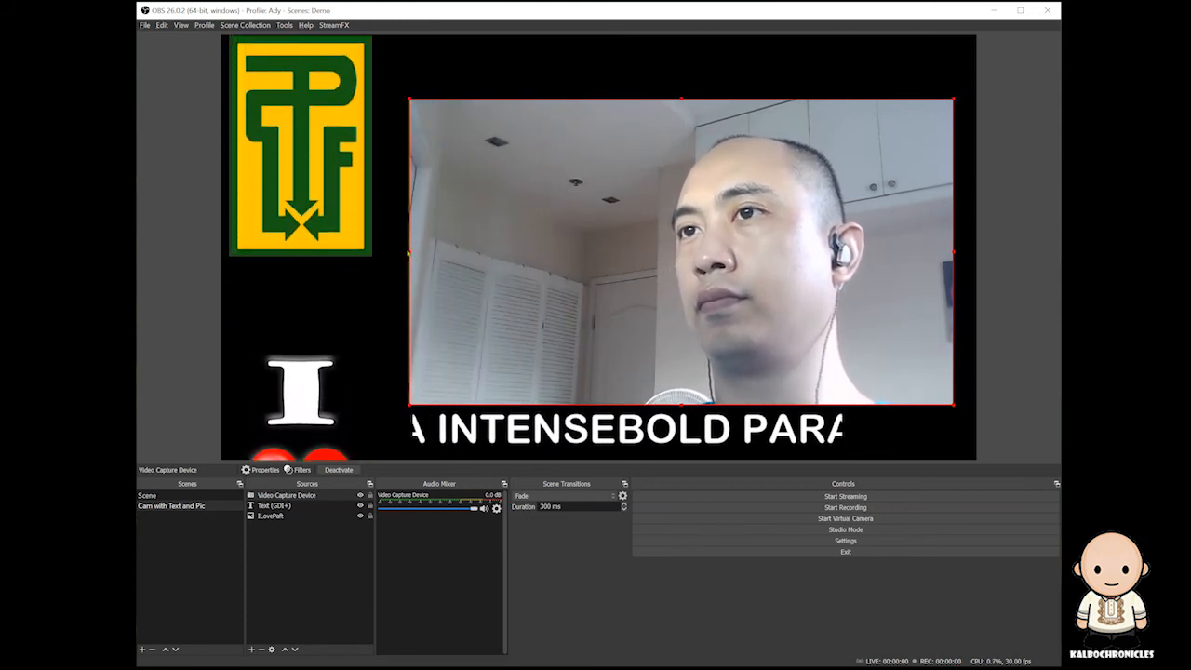
drag(407, 276, 415, 301)
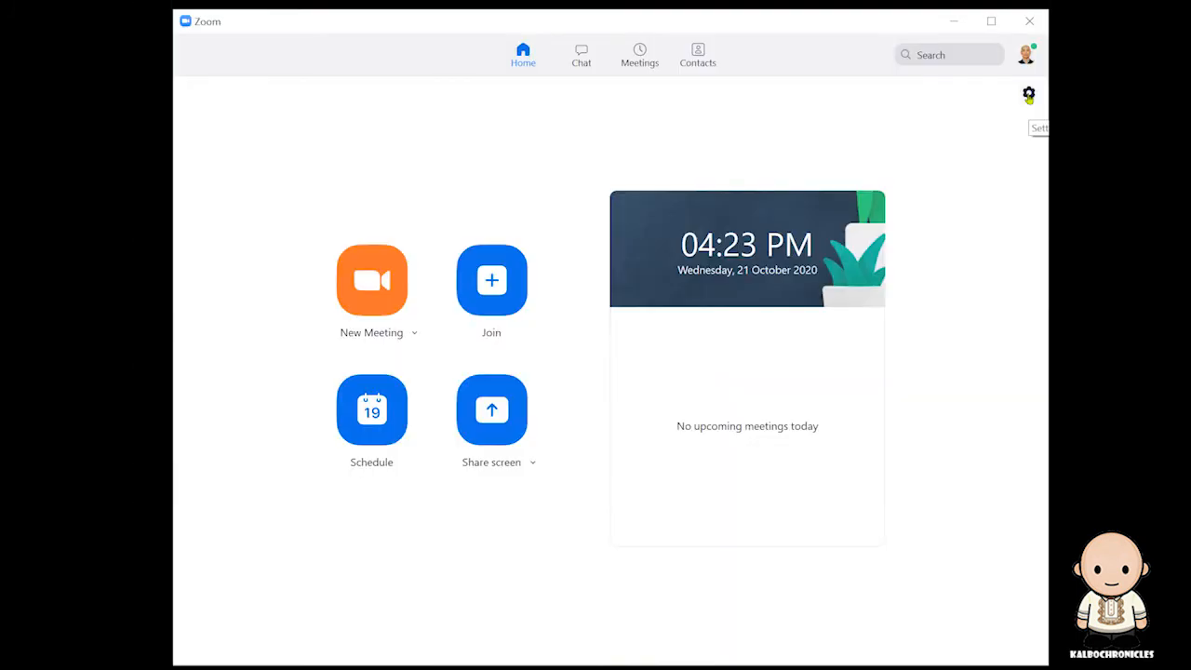
Step: Switch to Zoom and select OBS-Camera as the camera in its video settings
click(1028, 95)
drag(469, 124, 745, 96)
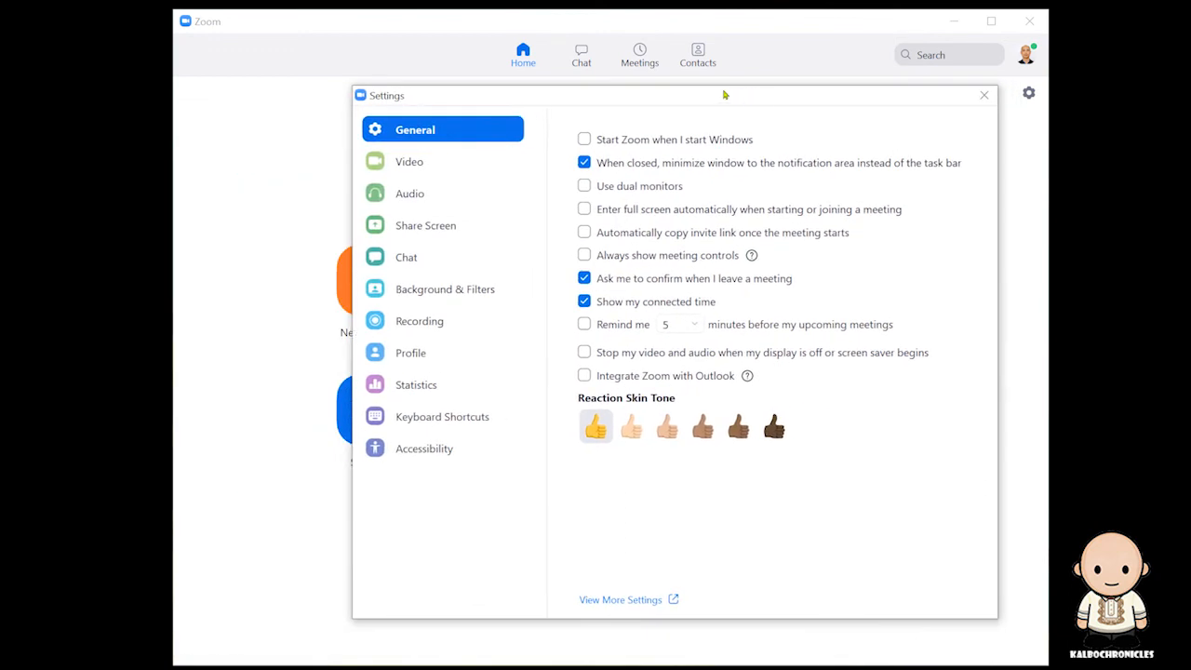
click(414, 163)
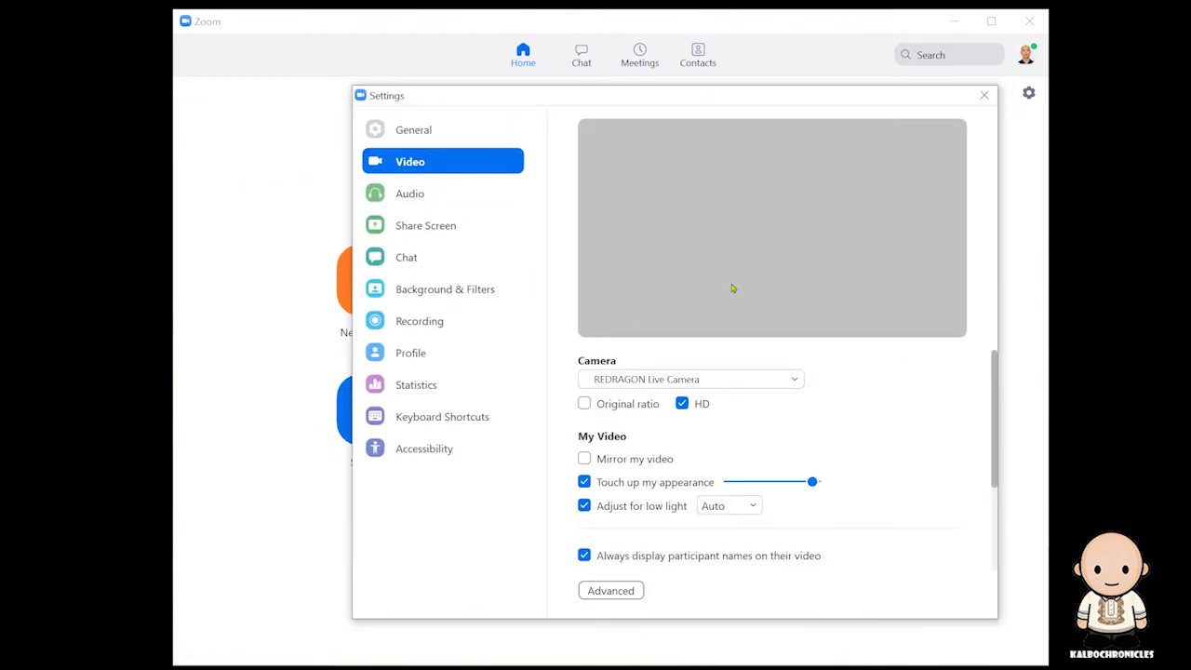
click(791, 385)
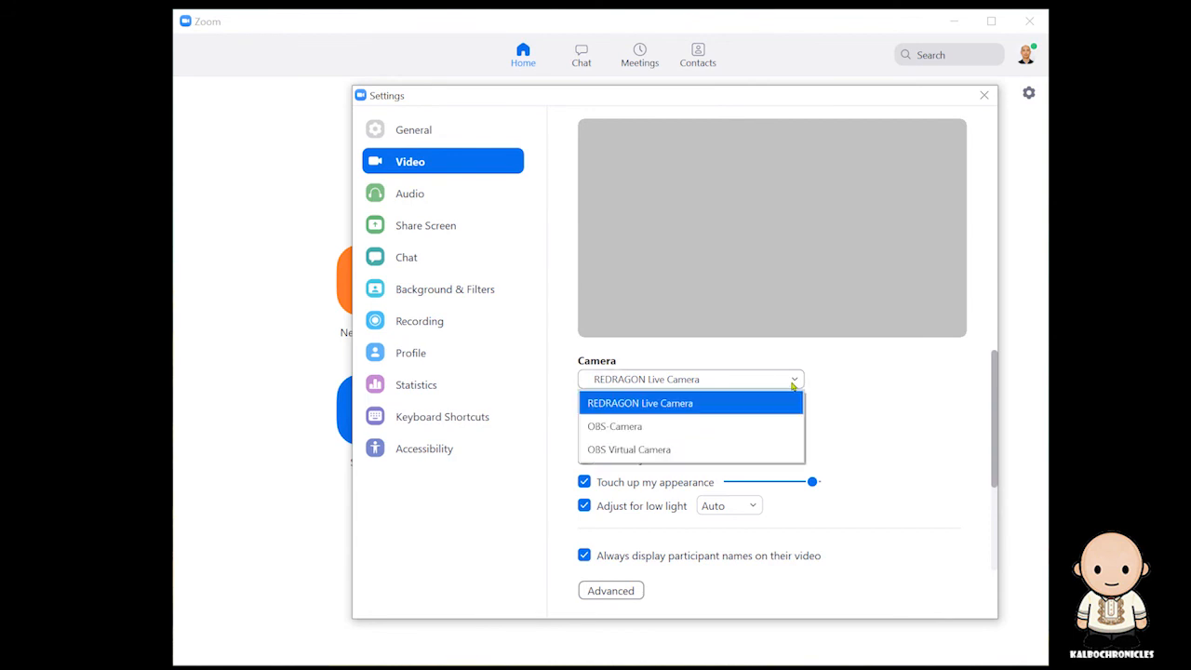
click(757, 427)
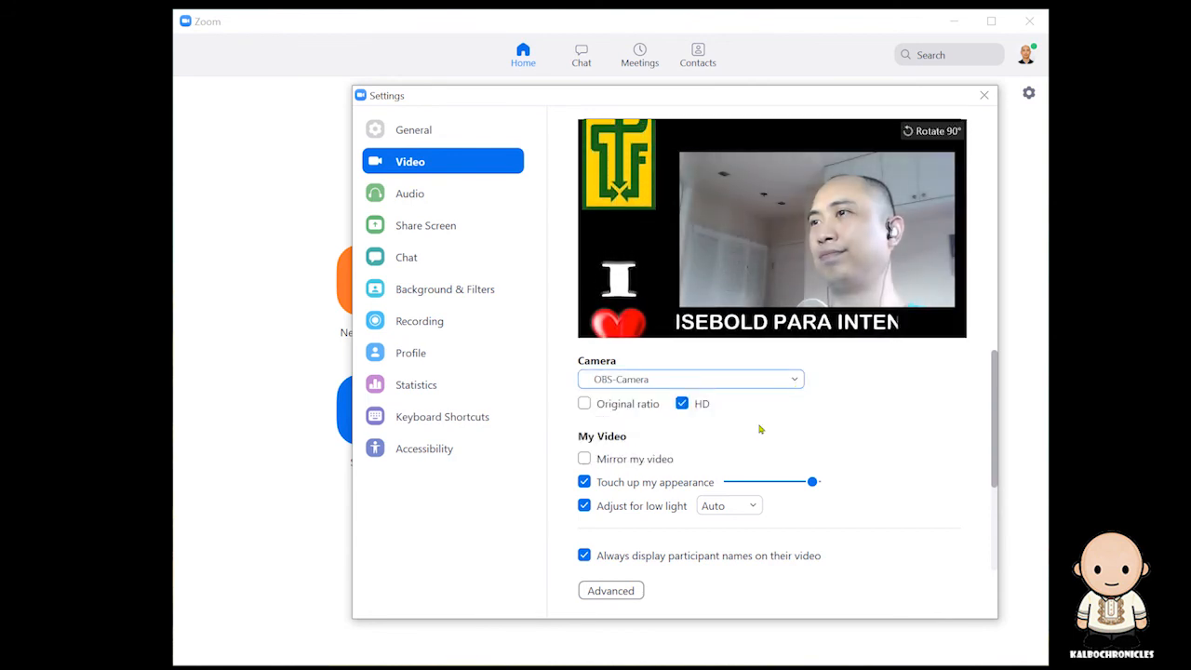